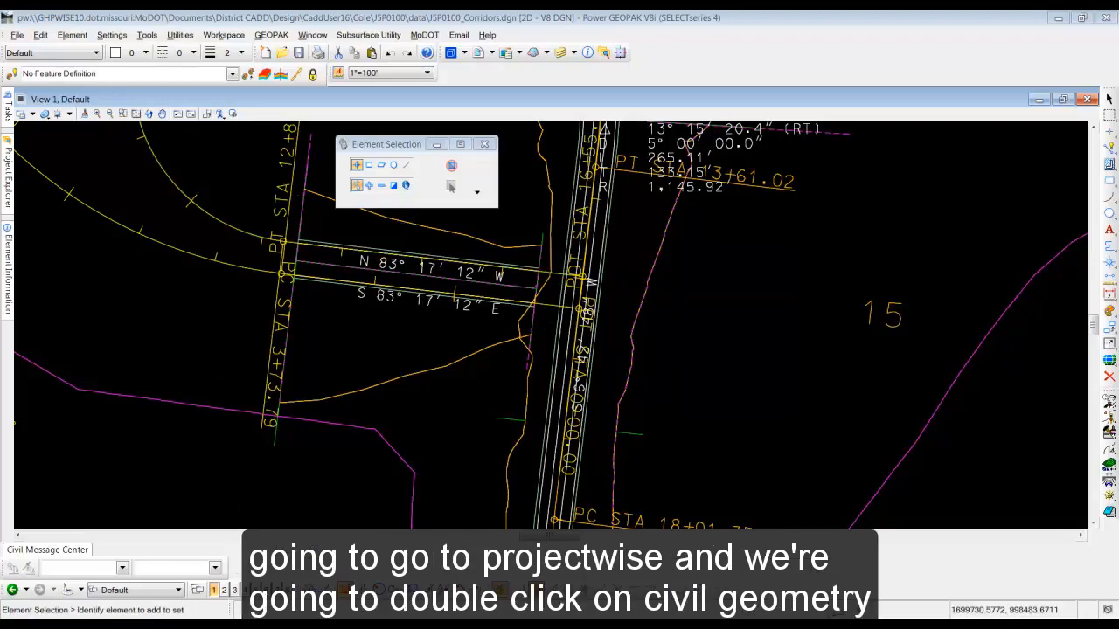
Switch to ProjectWise Explorer, open J5P0100_Civil_Geometry.dgn and check in J5P0100_Corridors.dgn
click(236, 625)
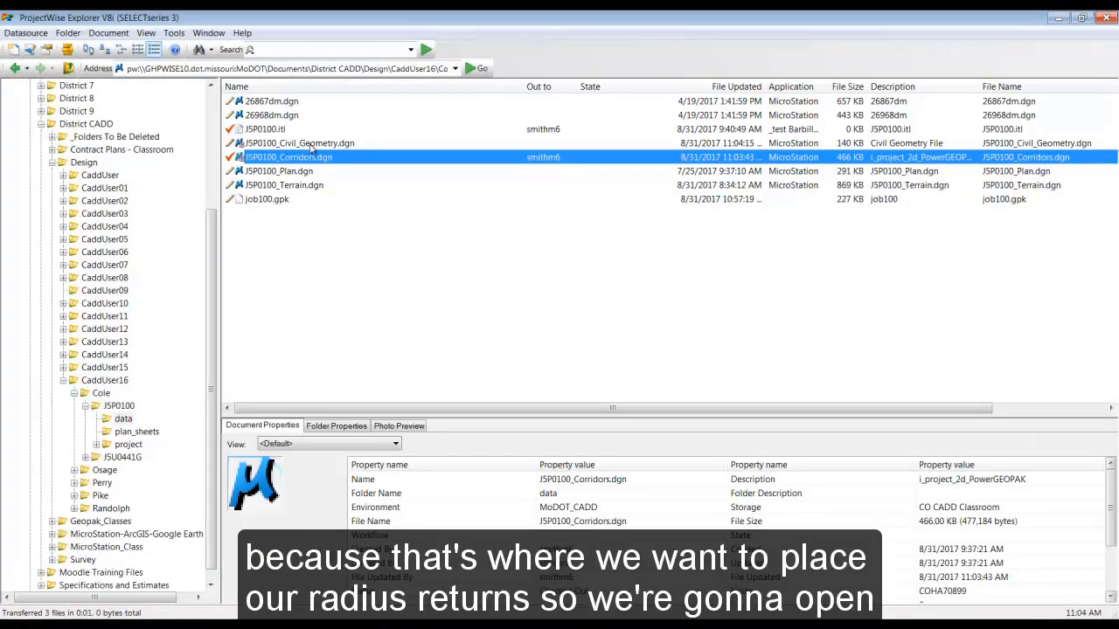
double_click(310, 146)
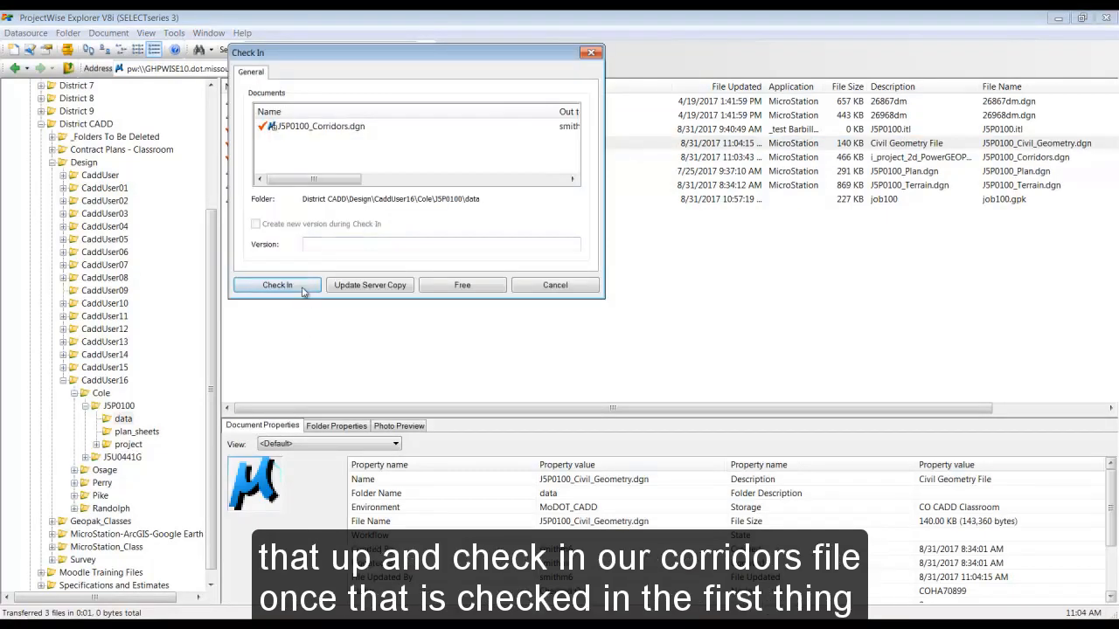
click(300, 286)
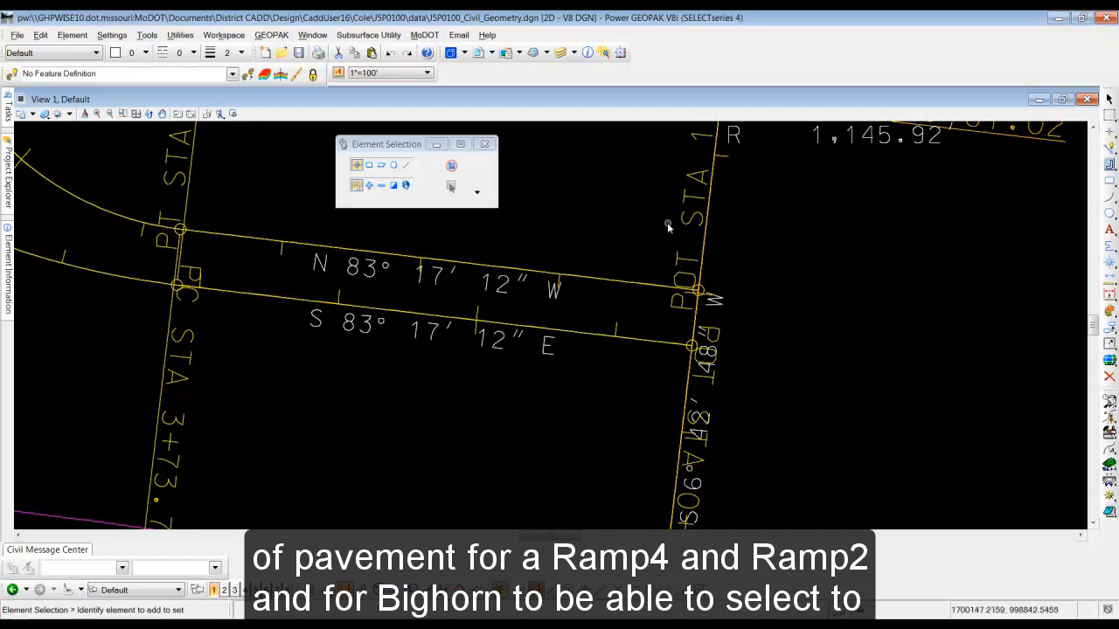
Attach J5P0100_Corridors.dgn from the data folder as a reference to the civil geometry file
click(479, 53)
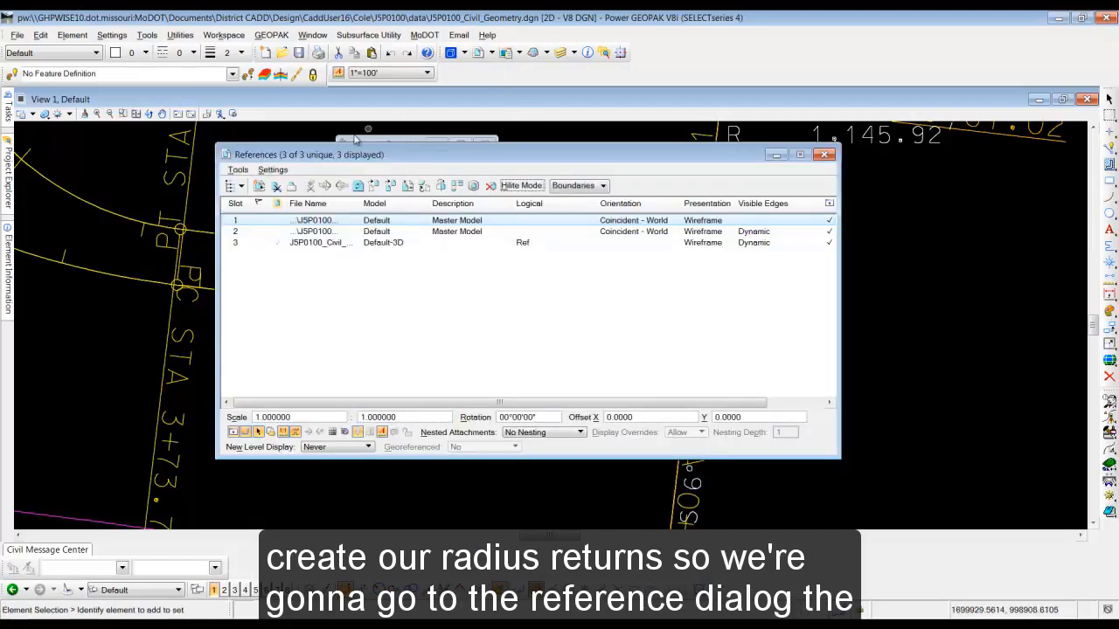
click(238, 170)
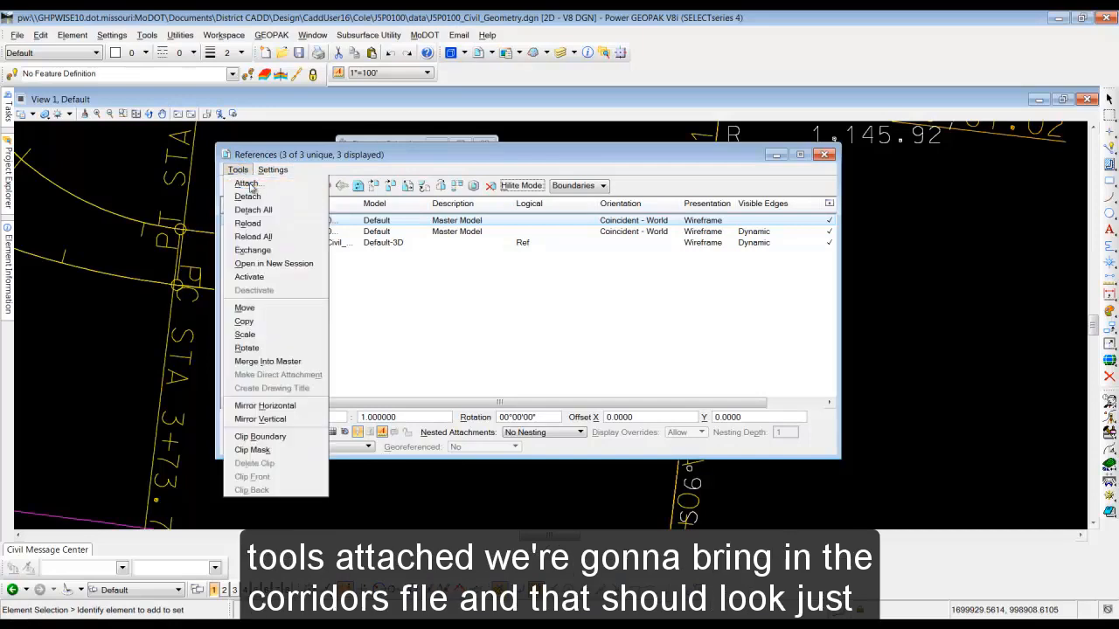
click(253, 183)
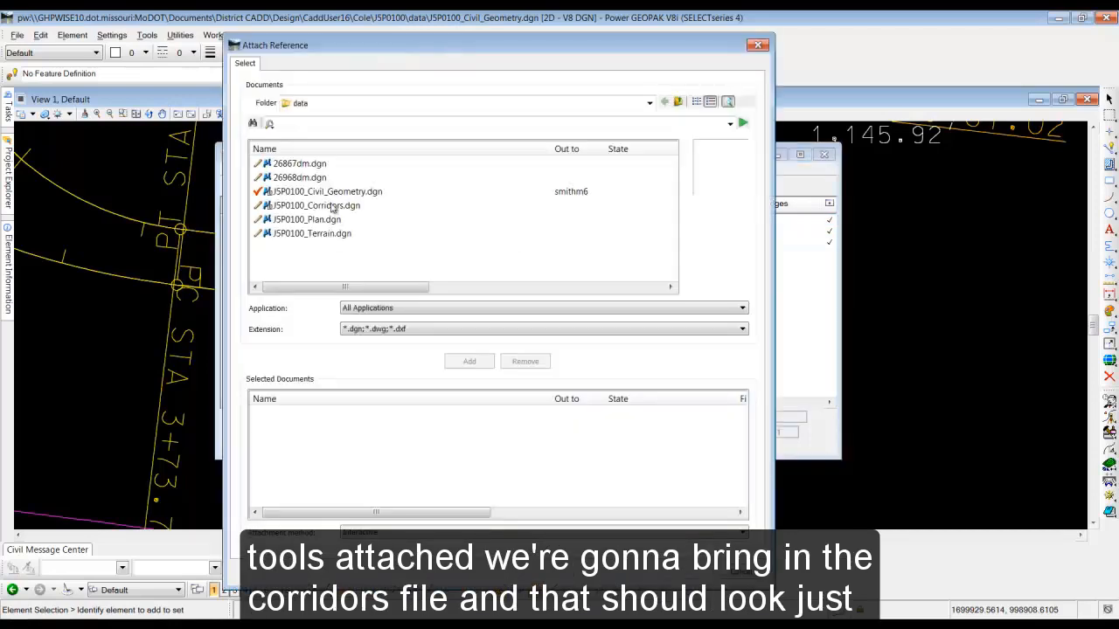
double_click(333, 206)
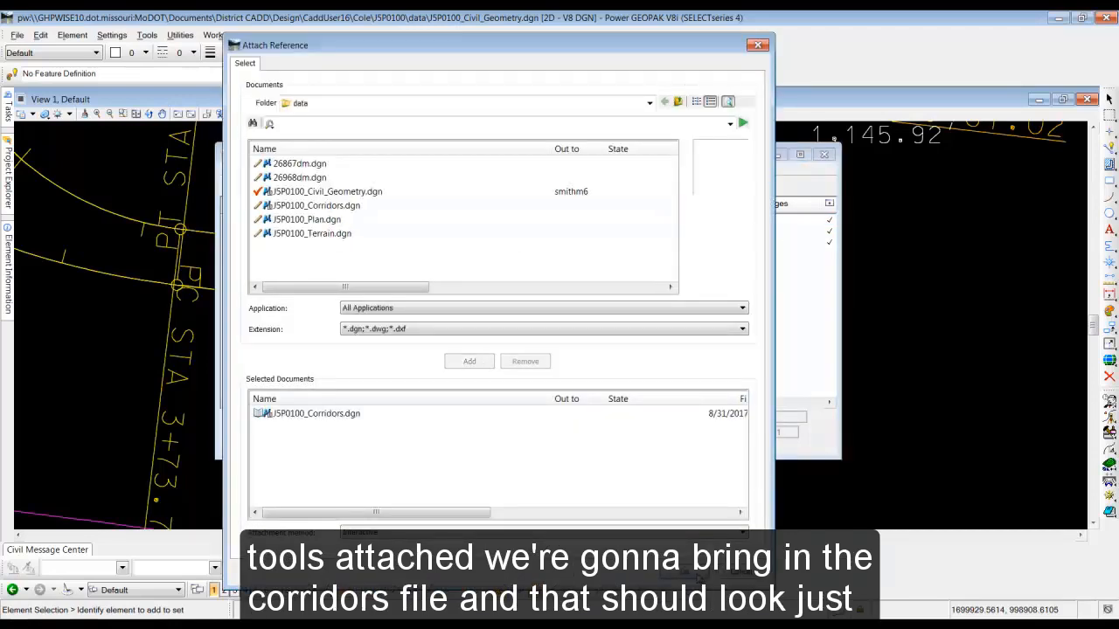
click(699, 579)
click(524, 537)
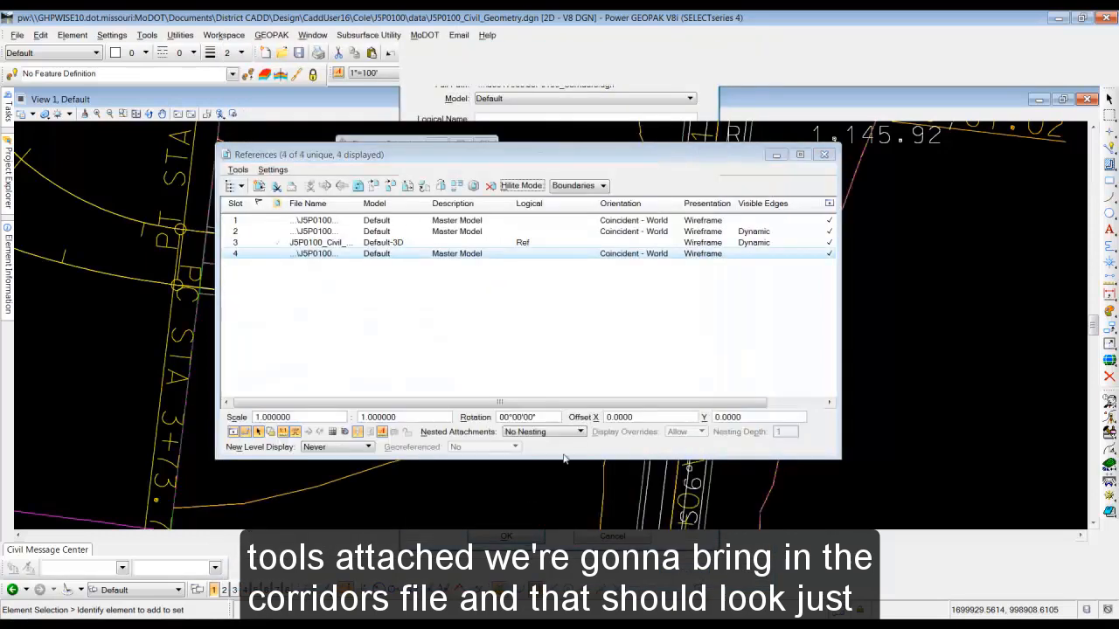
click(823, 155)
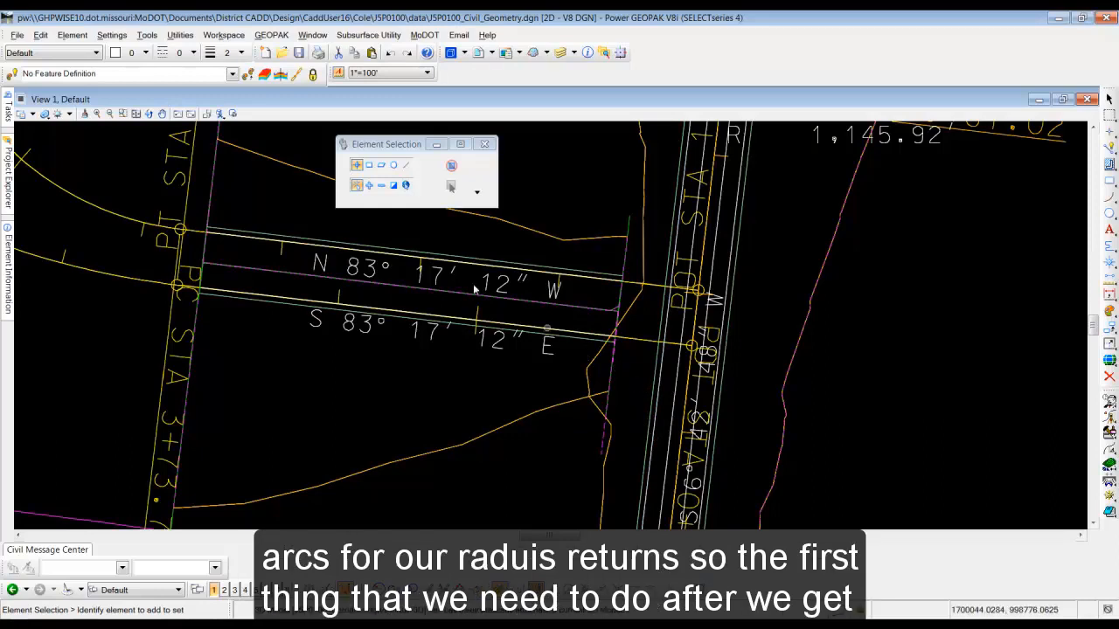
Make EOP_New from the Design Standards Roadway group the active feature definition for new geometry
click(233, 74)
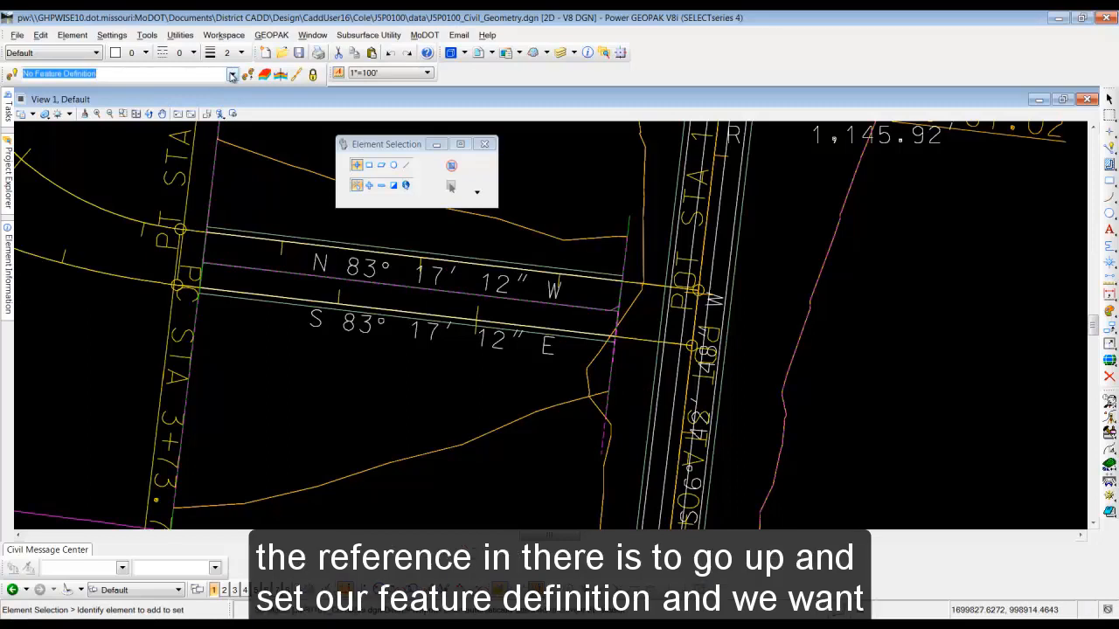
click(232, 75)
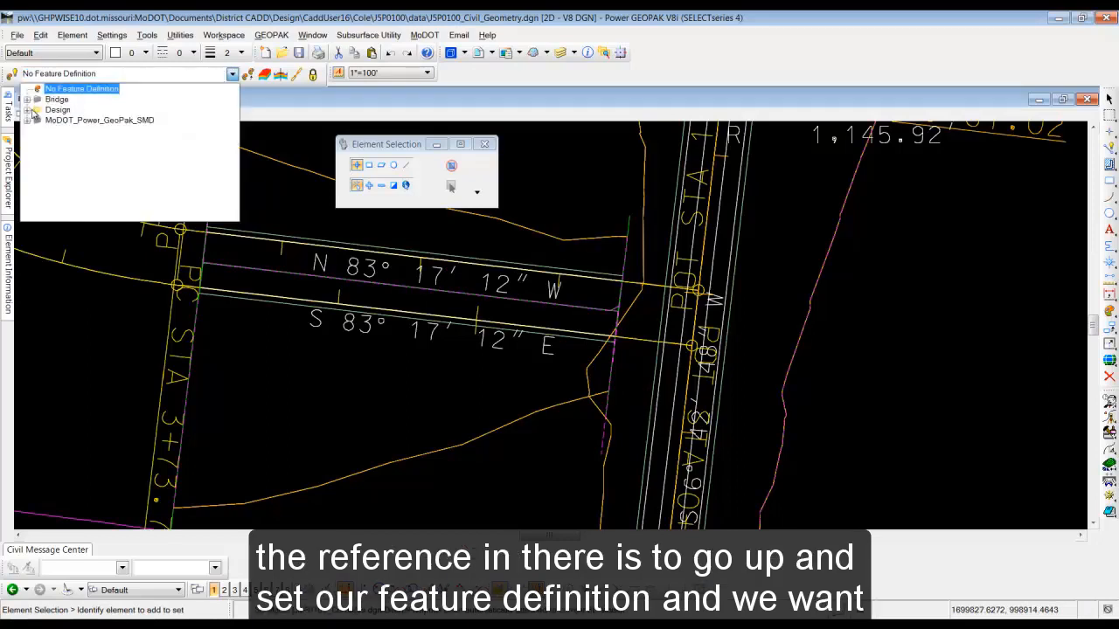
click(27, 111)
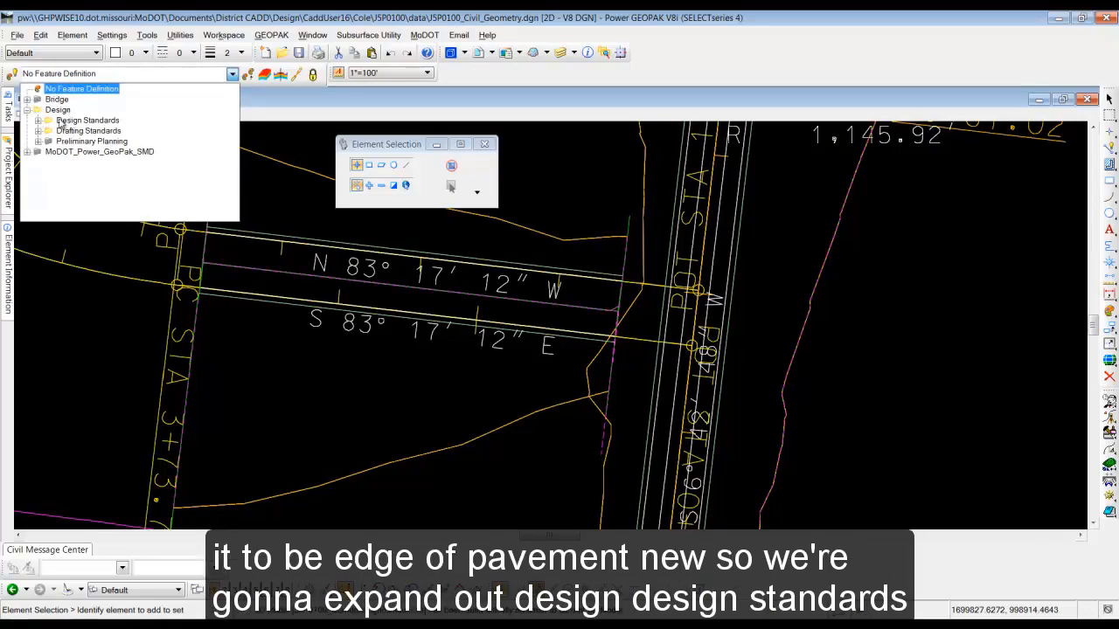
click(39, 120)
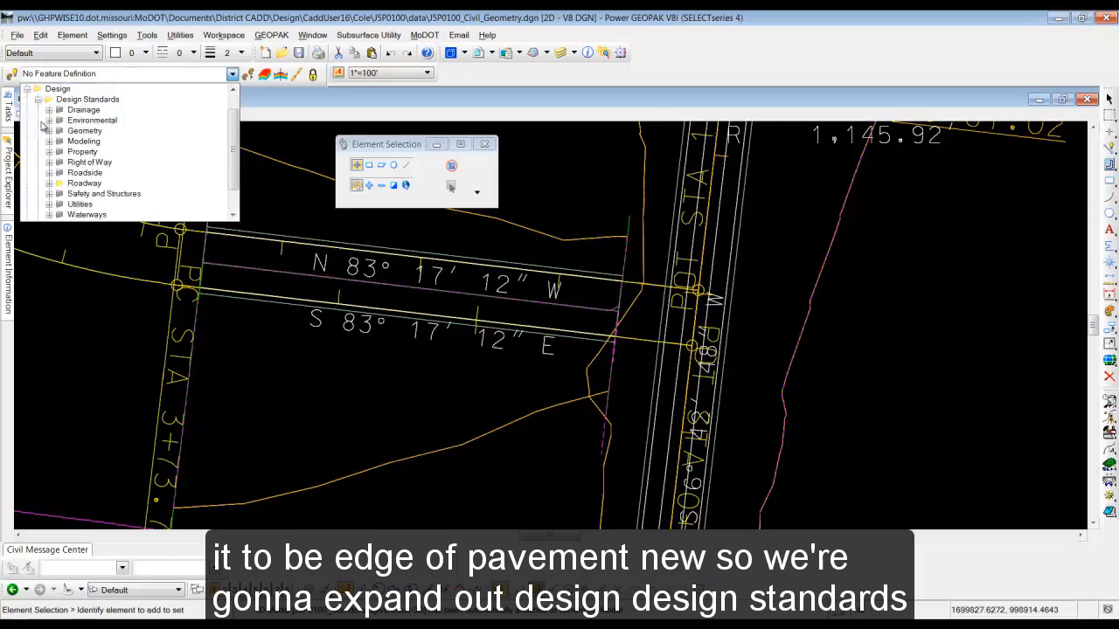
click(50, 184)
scroll(218, 149, down, 10)
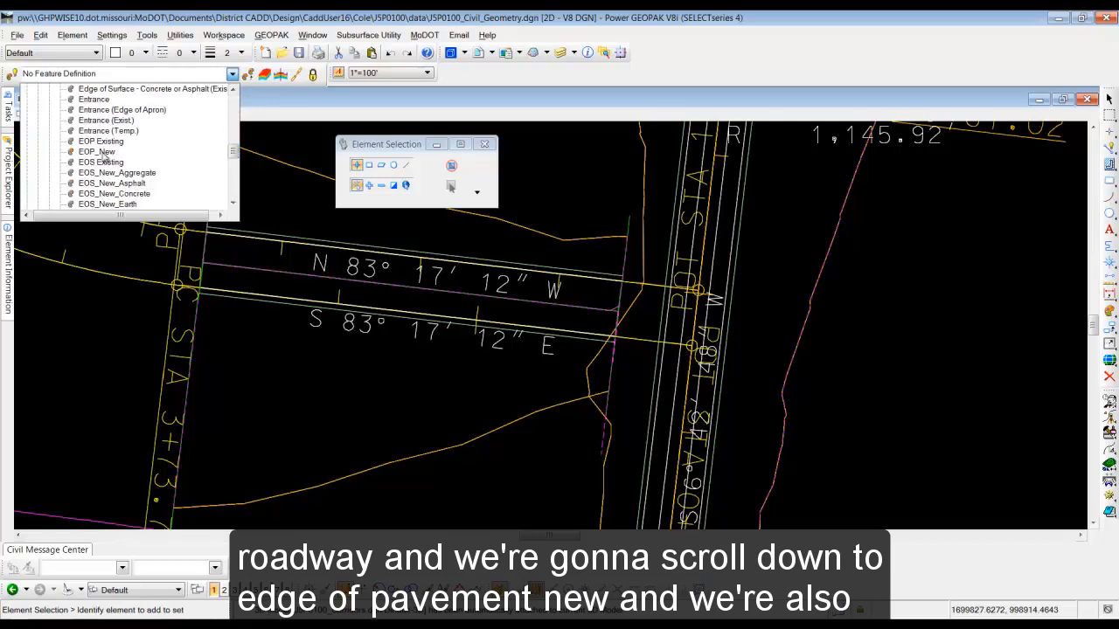
click(98, 152)
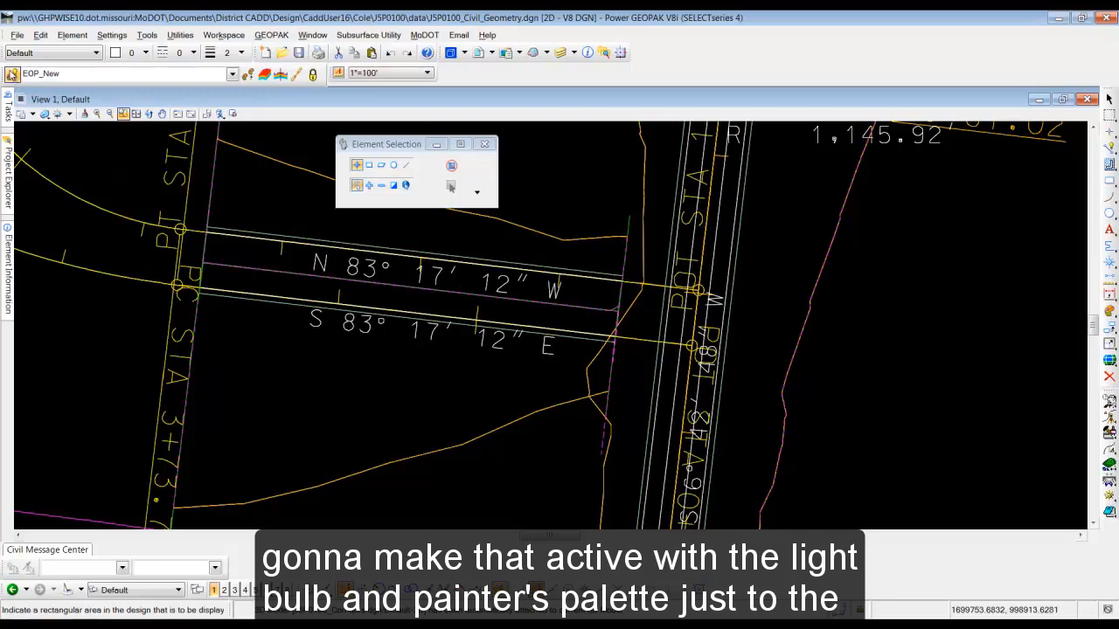
click(13, 76)
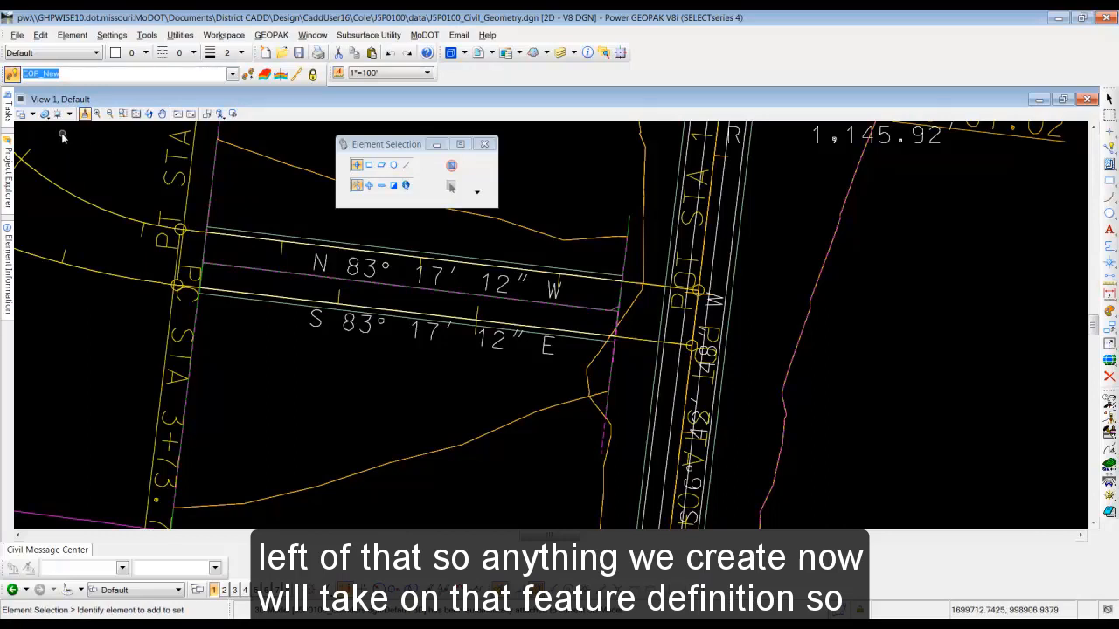
Set up a Simple Arc between elements with Trim/Extend None, radius 75 and the name Ramp2_South
click(8, 113)
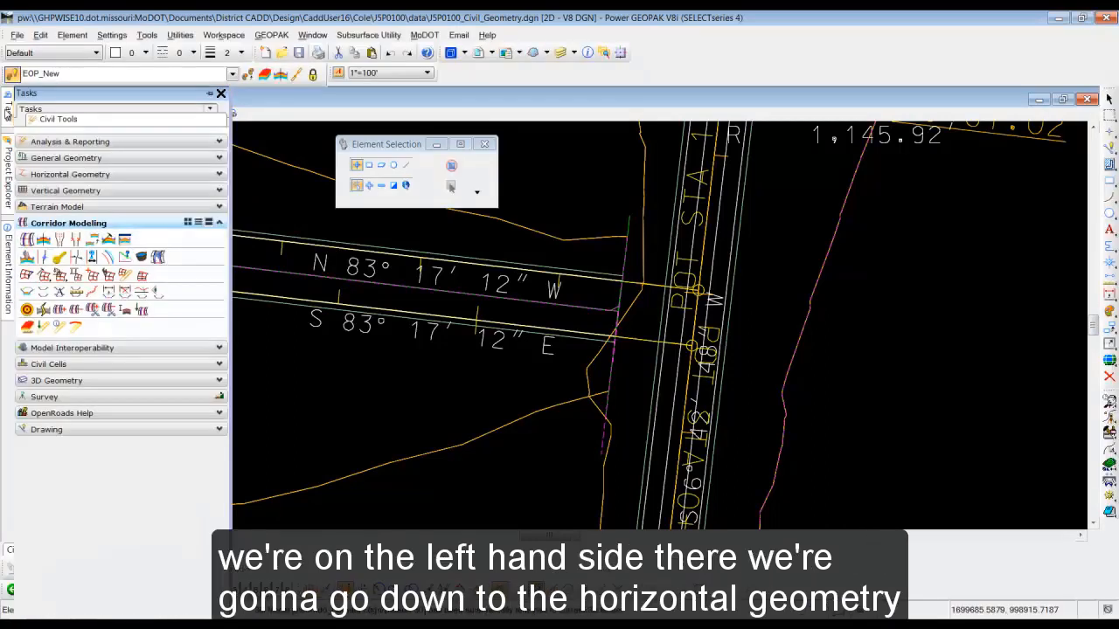
click(99, 174)
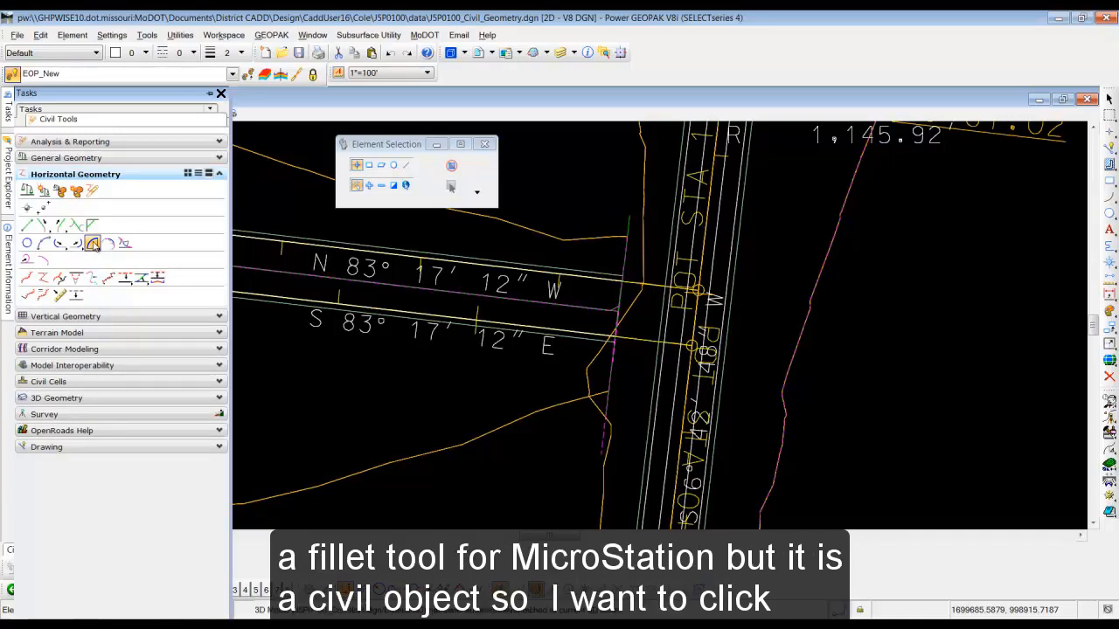
click(94, 246)
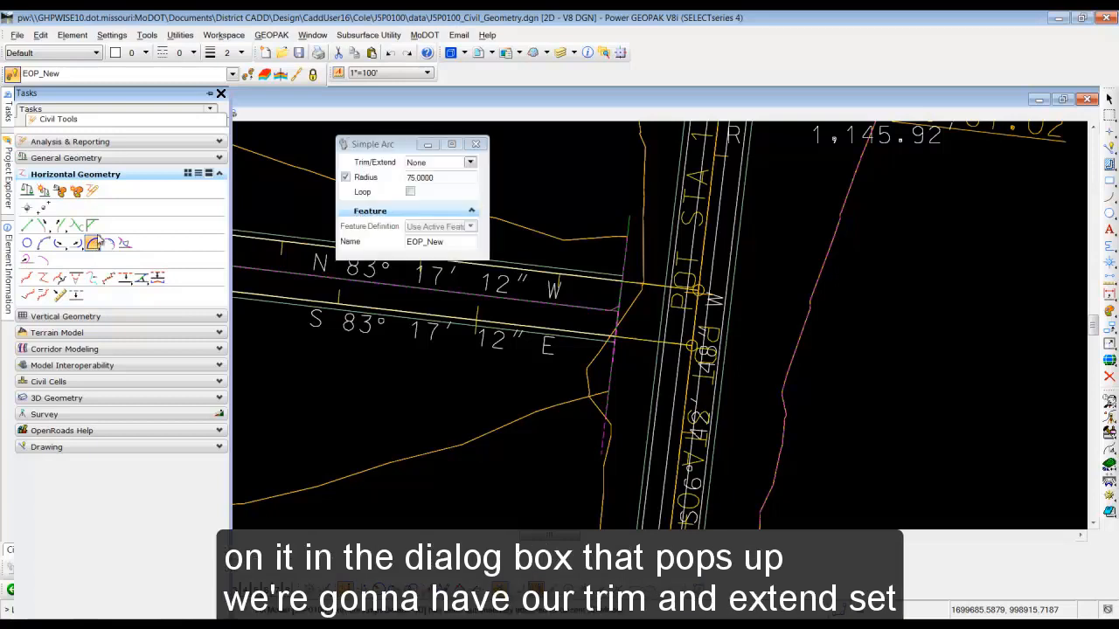
drag(345, 150, 789, 232)
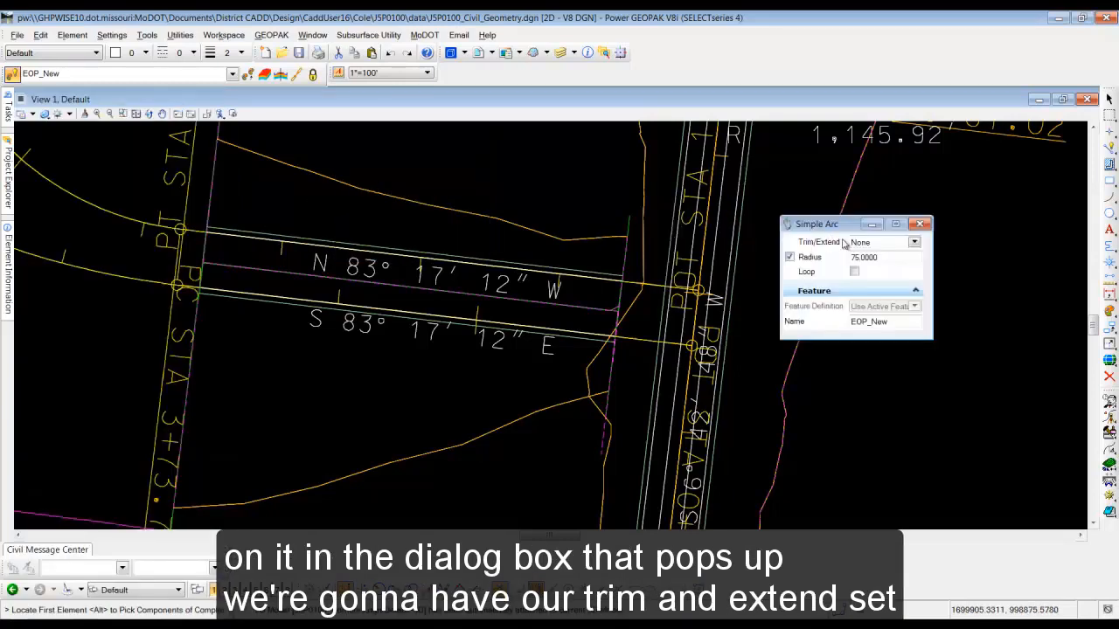
click(914, 242)
click(868, 254)
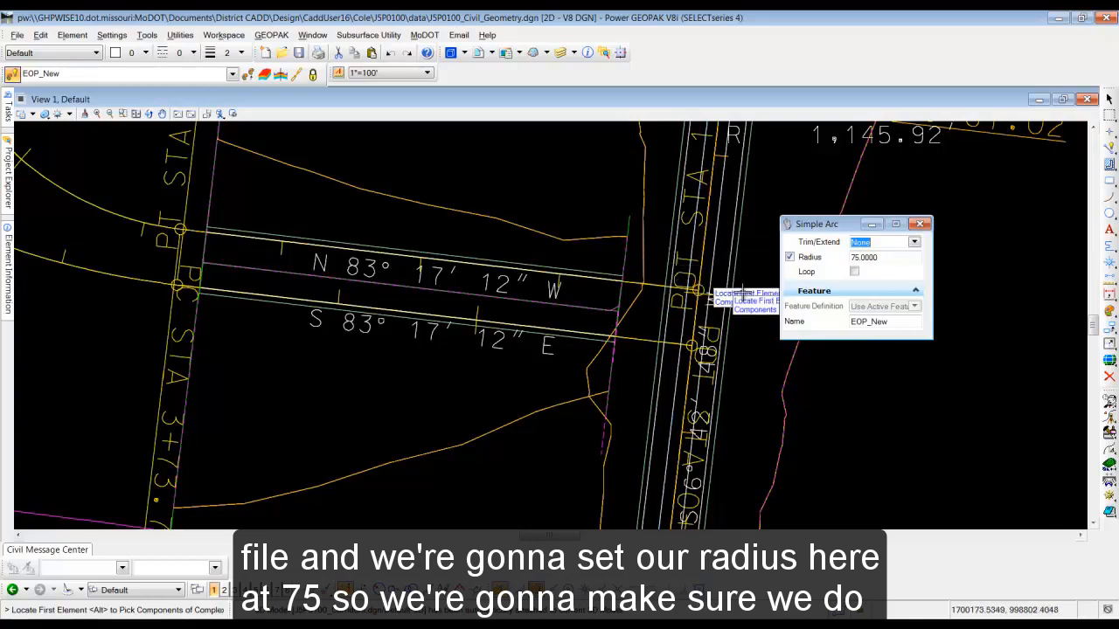
double_click(853, 258)
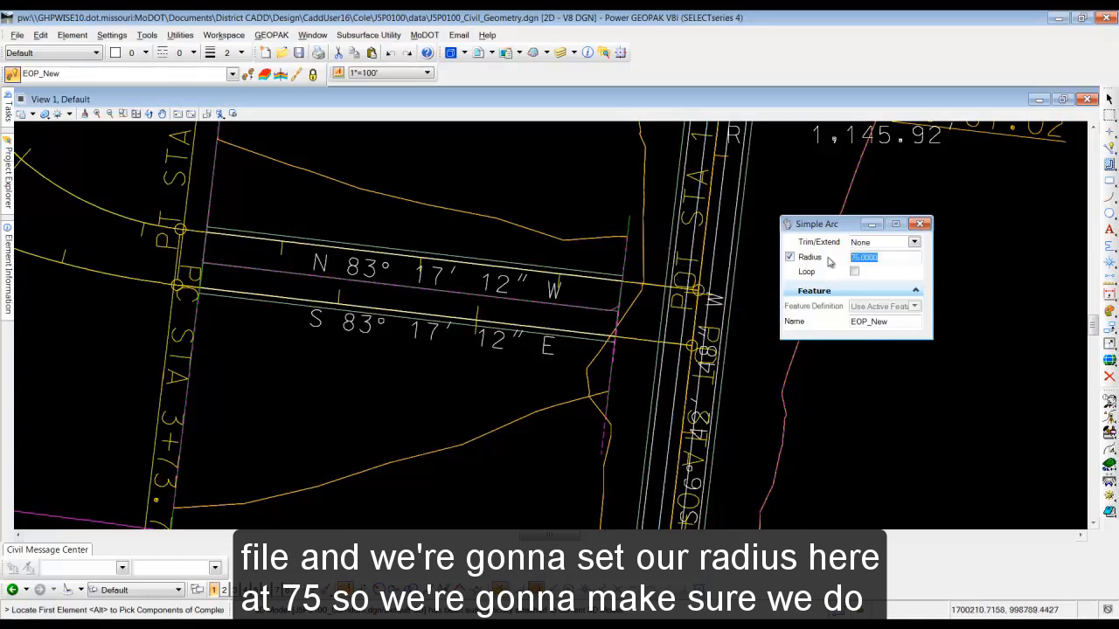
text(7)
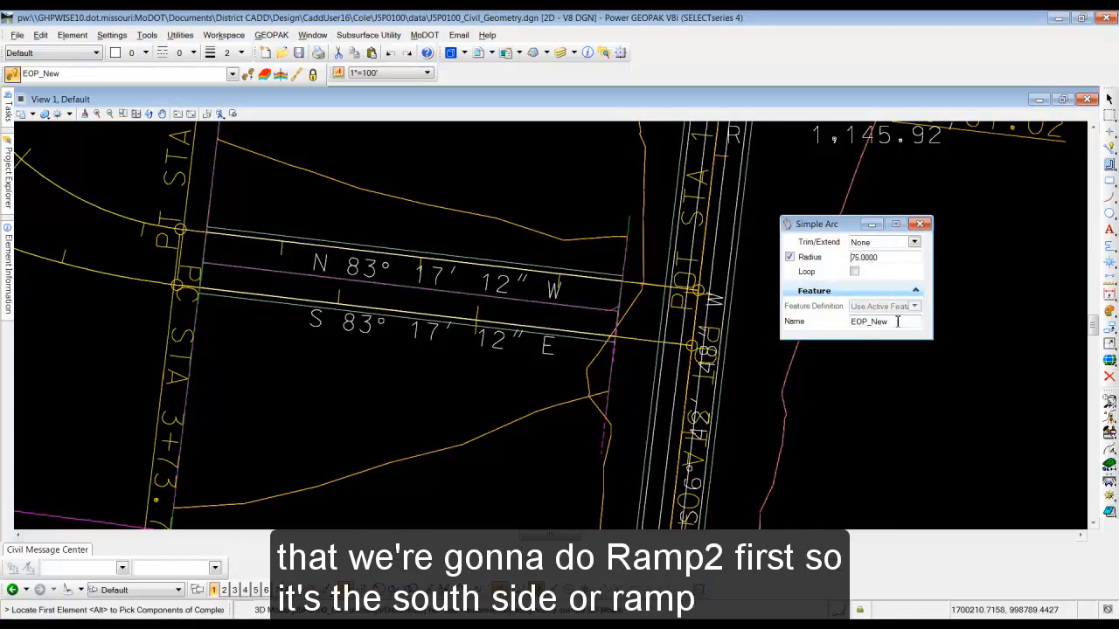
double_click(854, 322)
text(Ramp2_South)
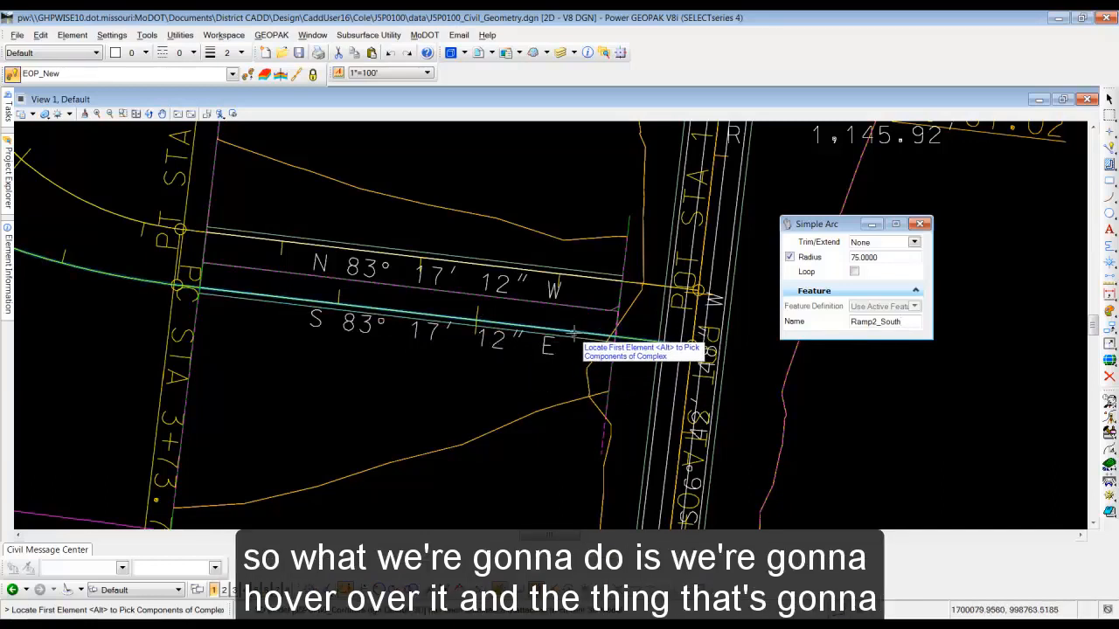
Place the Ramp2_South arc between the Ramp2 and BigHorn edges of pavement, in the quadrant south of the ramp, without trimming
mouse_move(573, 333)
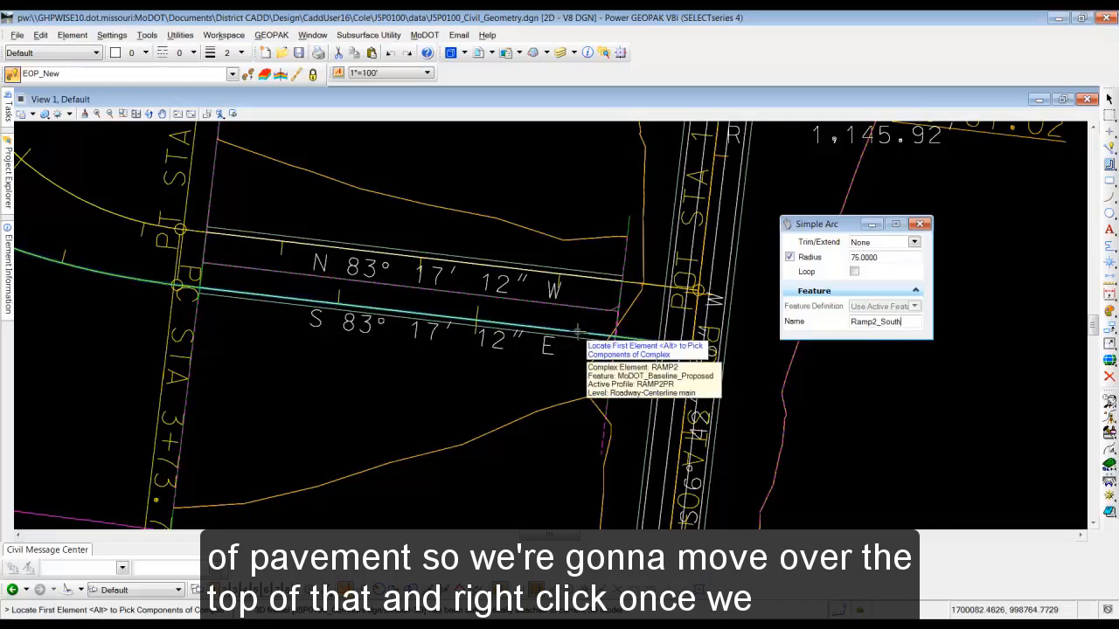
right_click(577, 332)
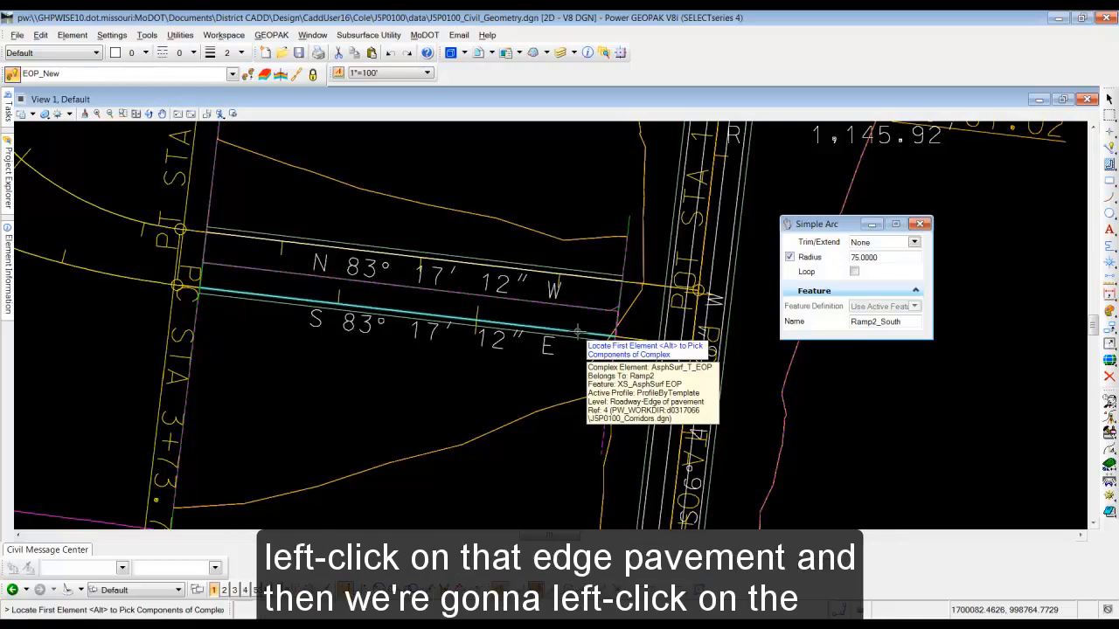
click(577, 331)
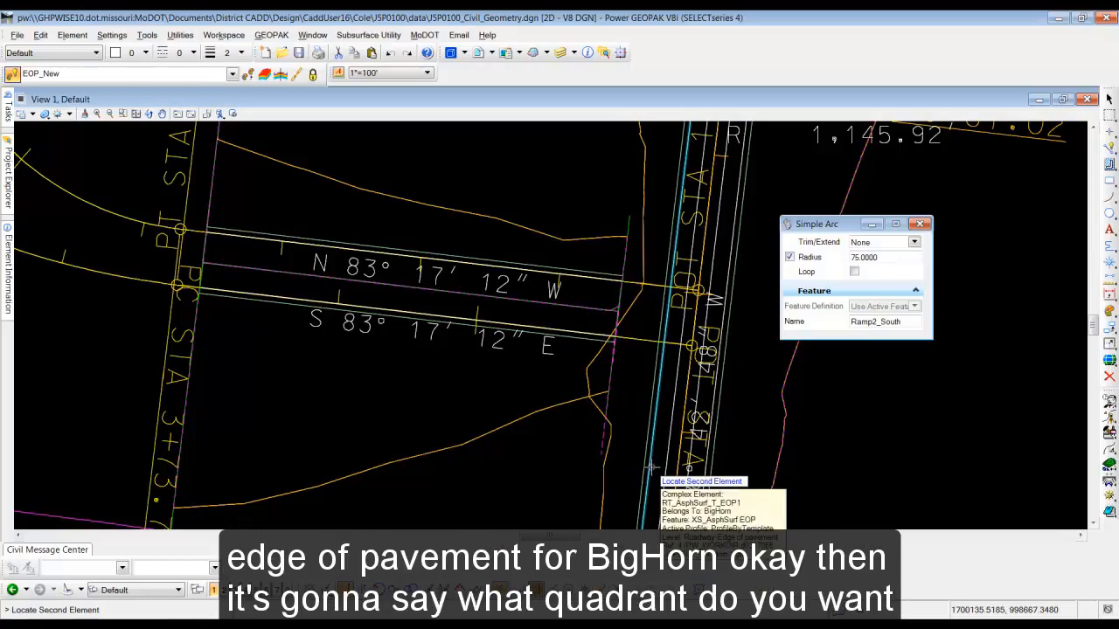
click(652, 468)
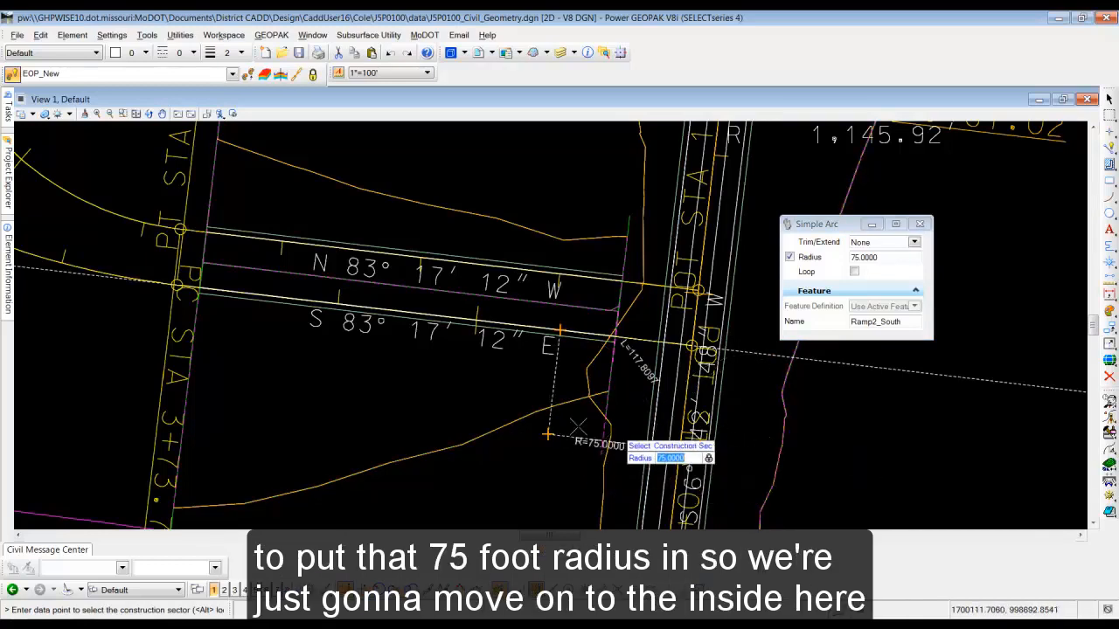
click(525, 458)
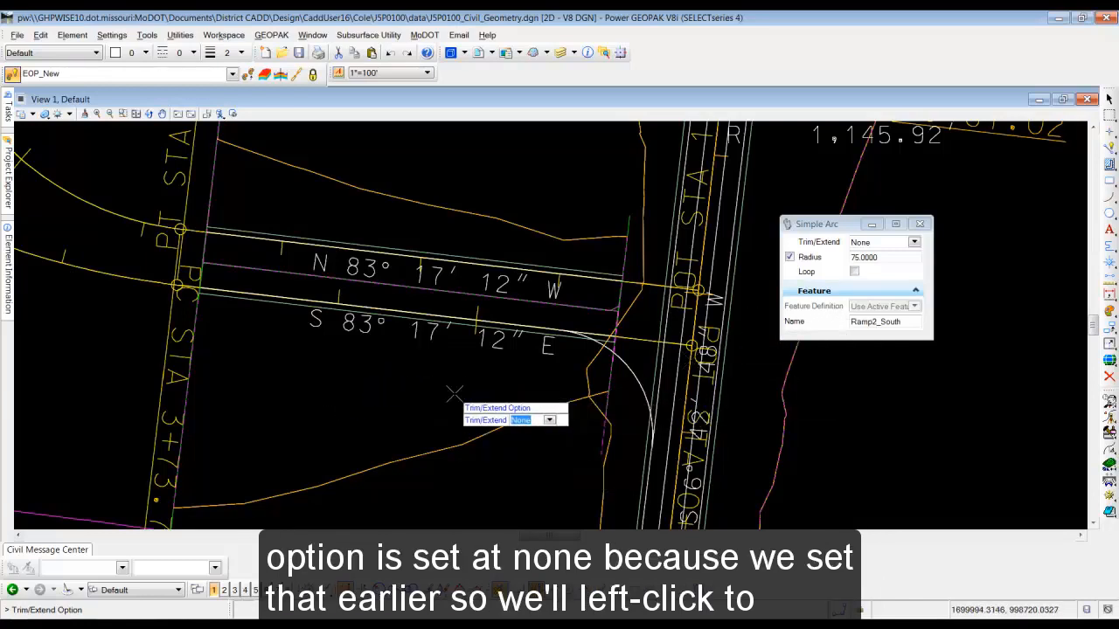
click(435, 401)
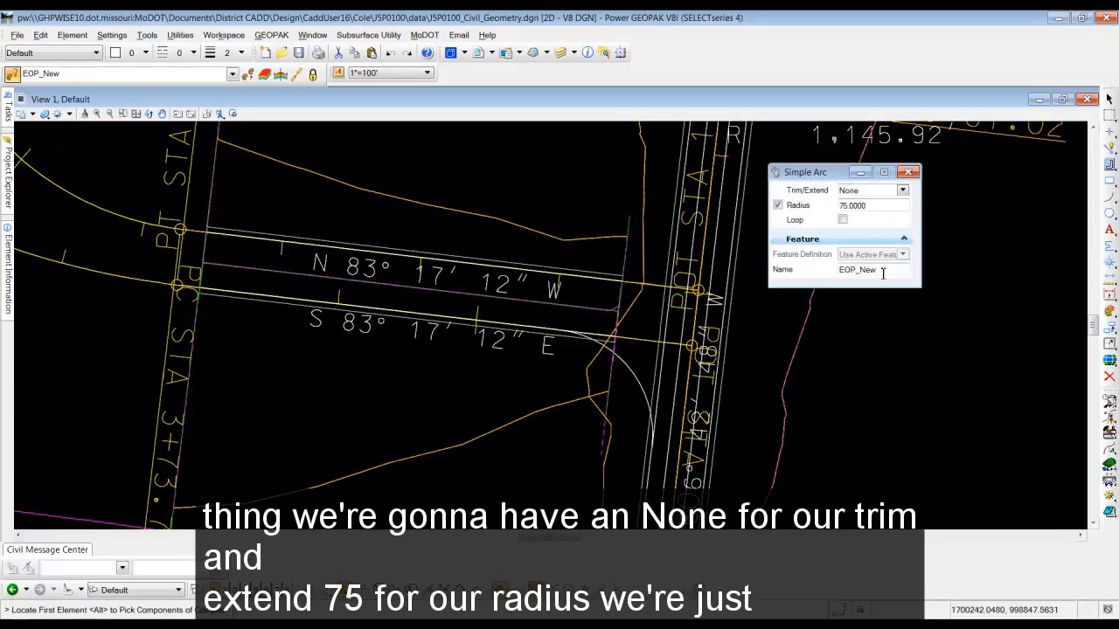
Place a 75-foot-radius arc named Ramp4_North between the BigHorn and Ramp4 edges of pavement, north of the ramp, without trimming
click(841, 270)
text(Ramp4_North)
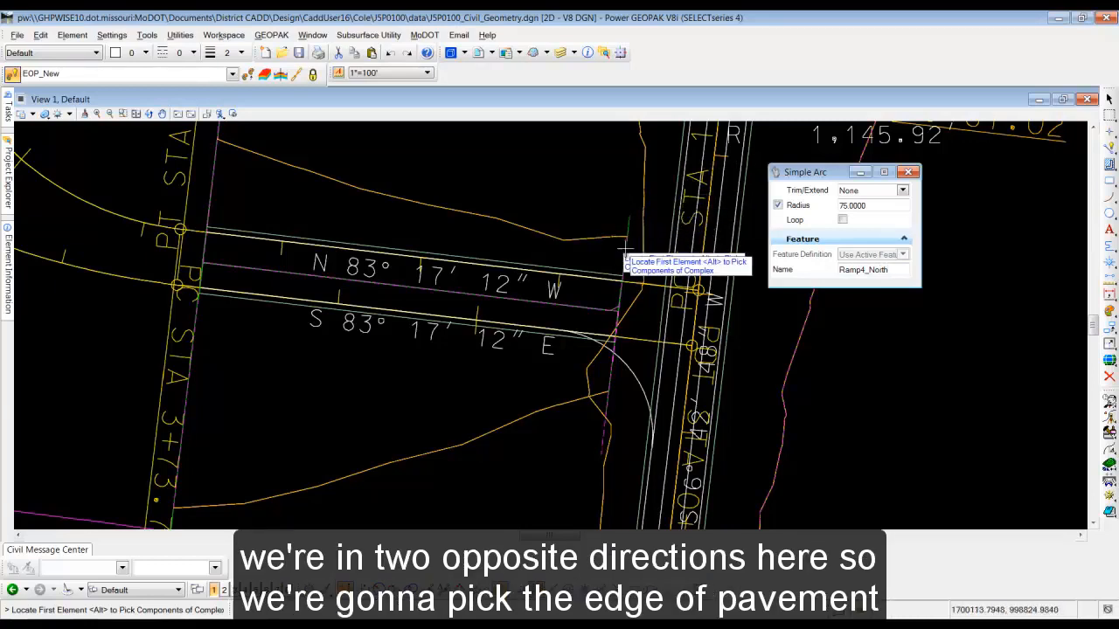
click(687, 159)
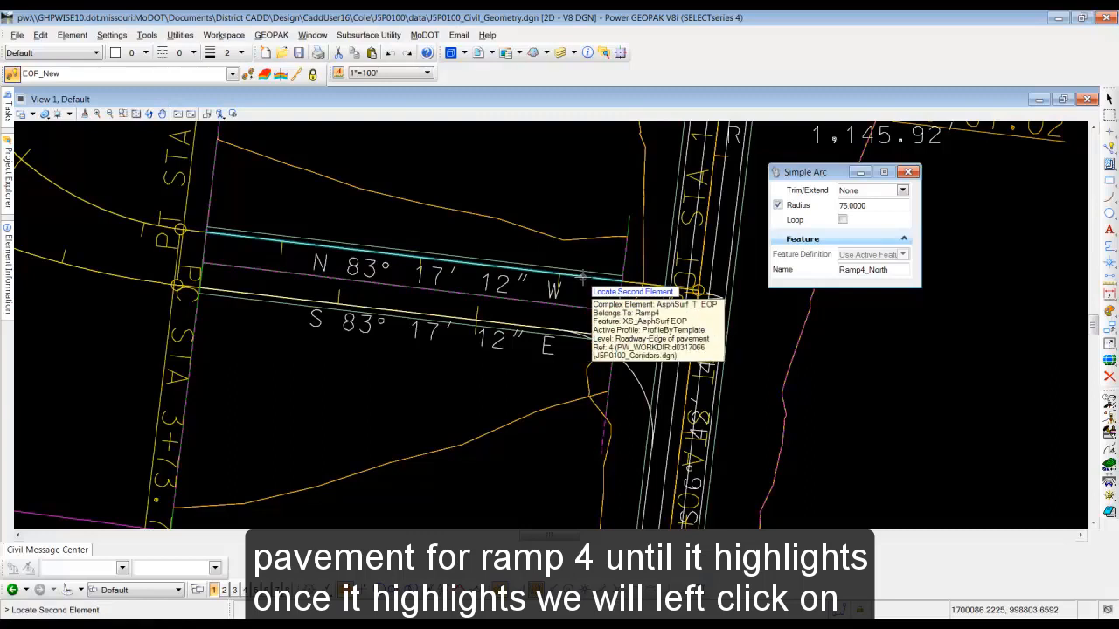
click(582, 278)
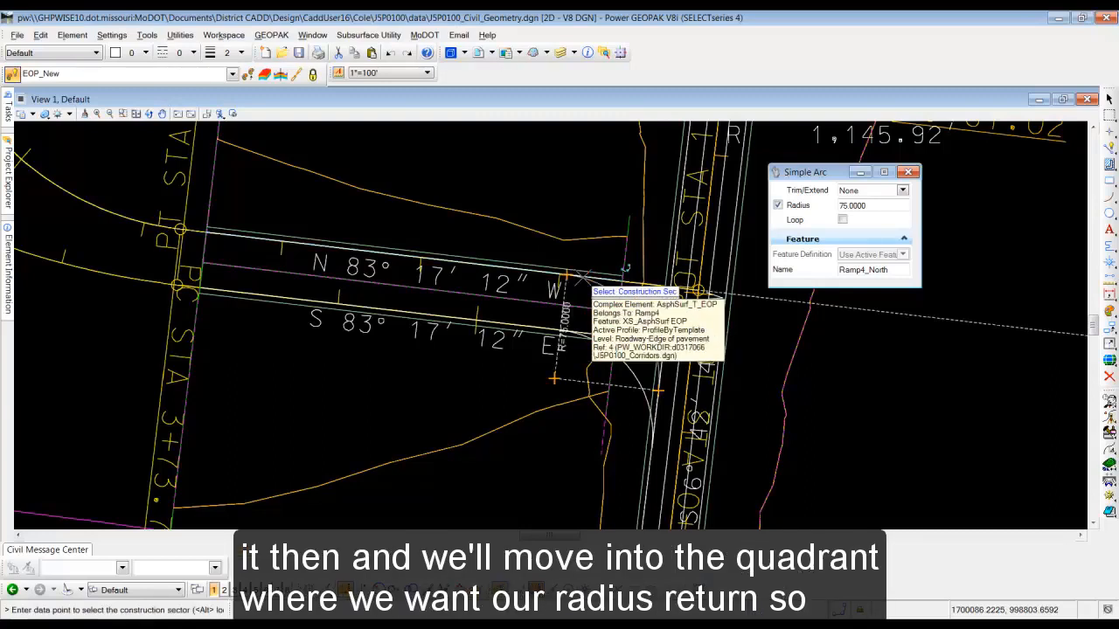
click(521, 154)
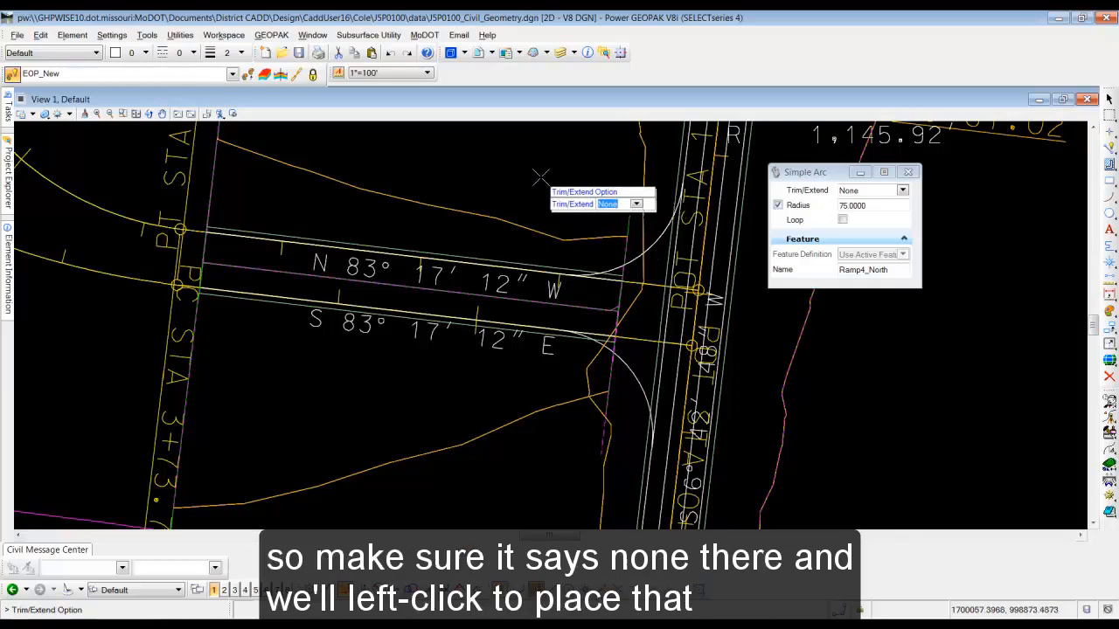
click(534, 171)
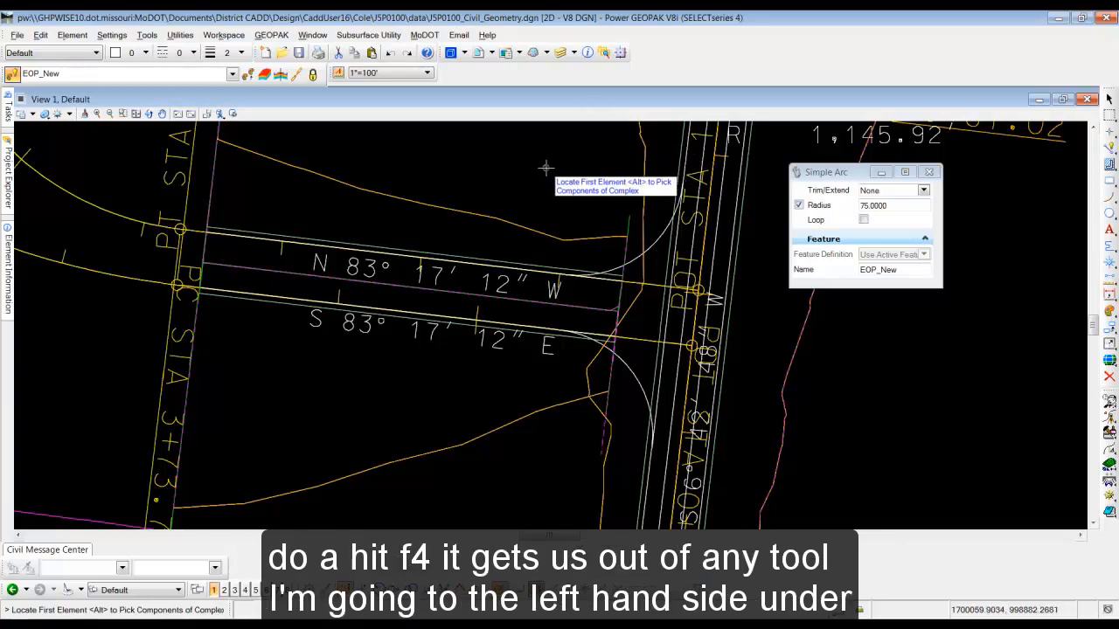
Open the profile model of the Ramp2_South arc in View 8
key(F4)
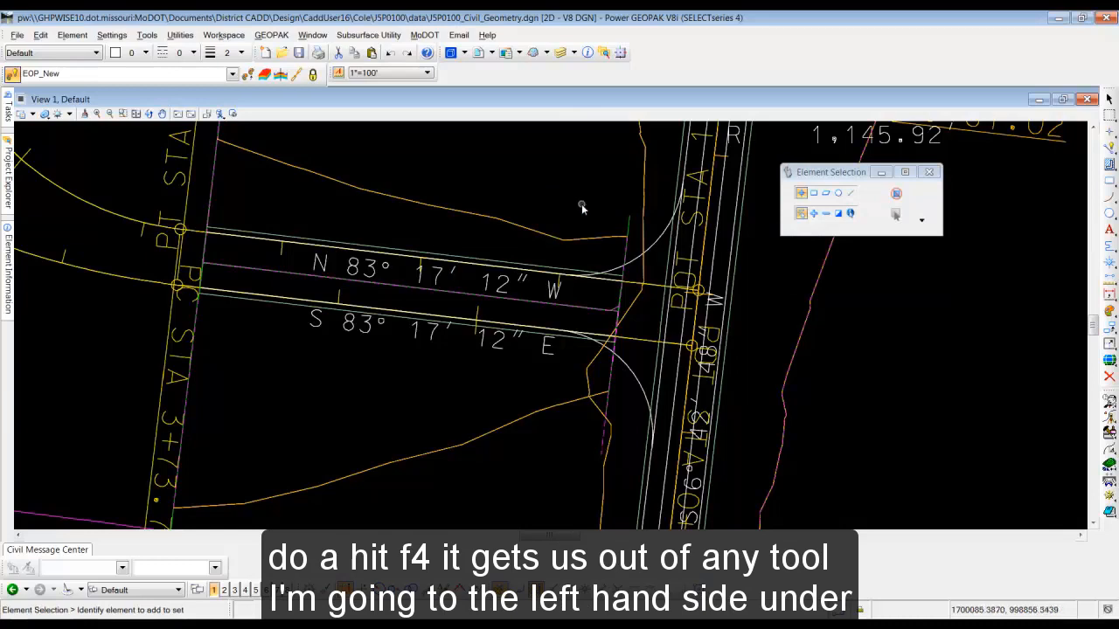
mouse_move(8, 108)
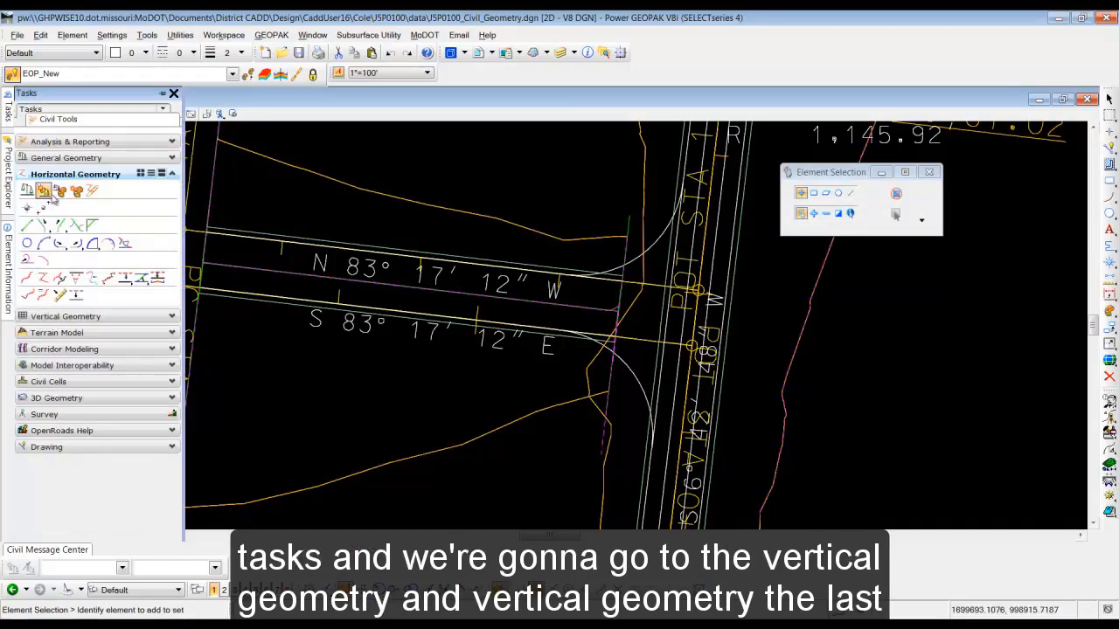
click(65, 317)
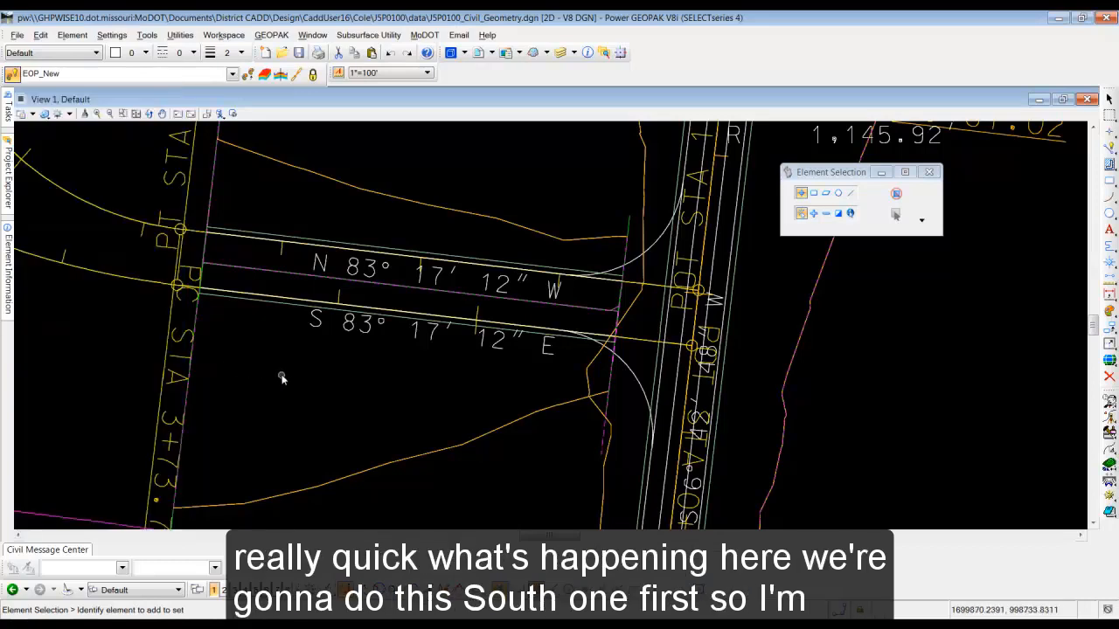
click(635, 377)
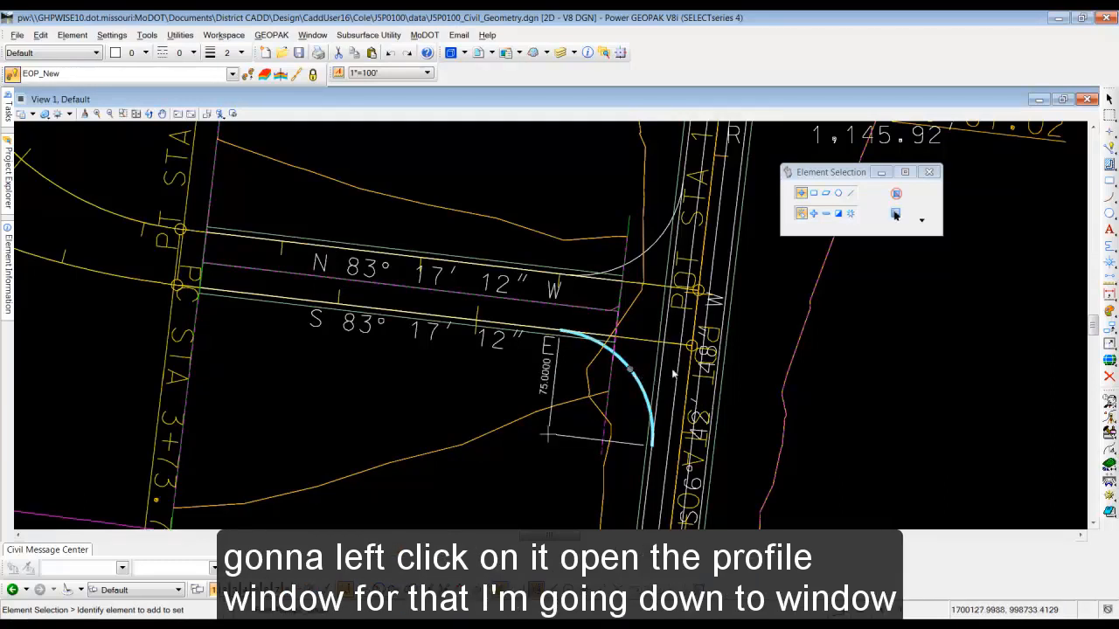
click(670, 373)
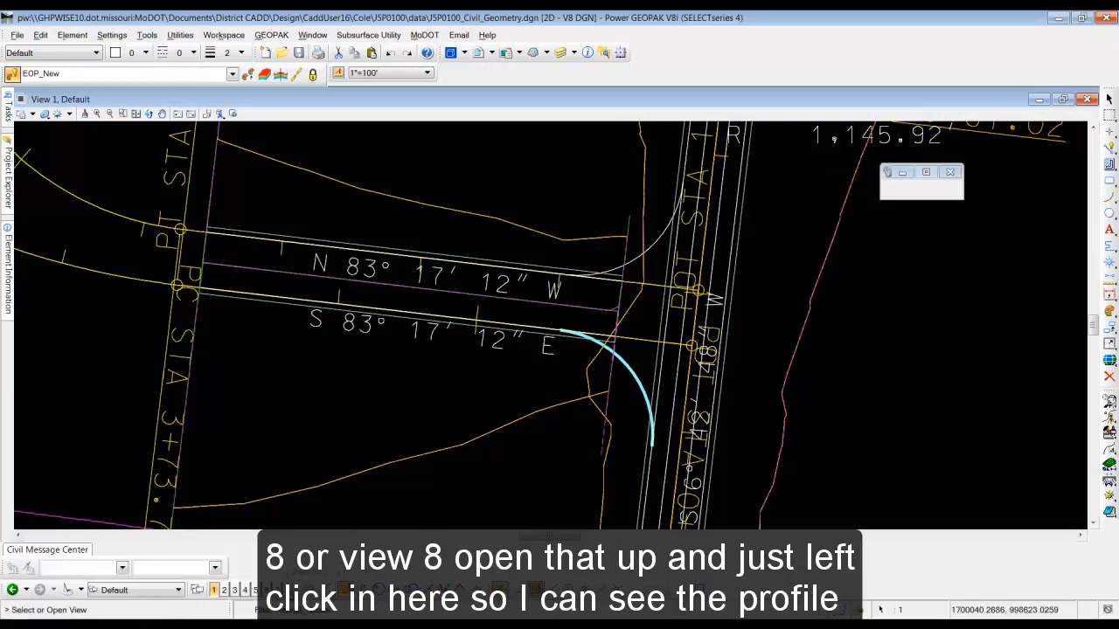
click(286, 590)
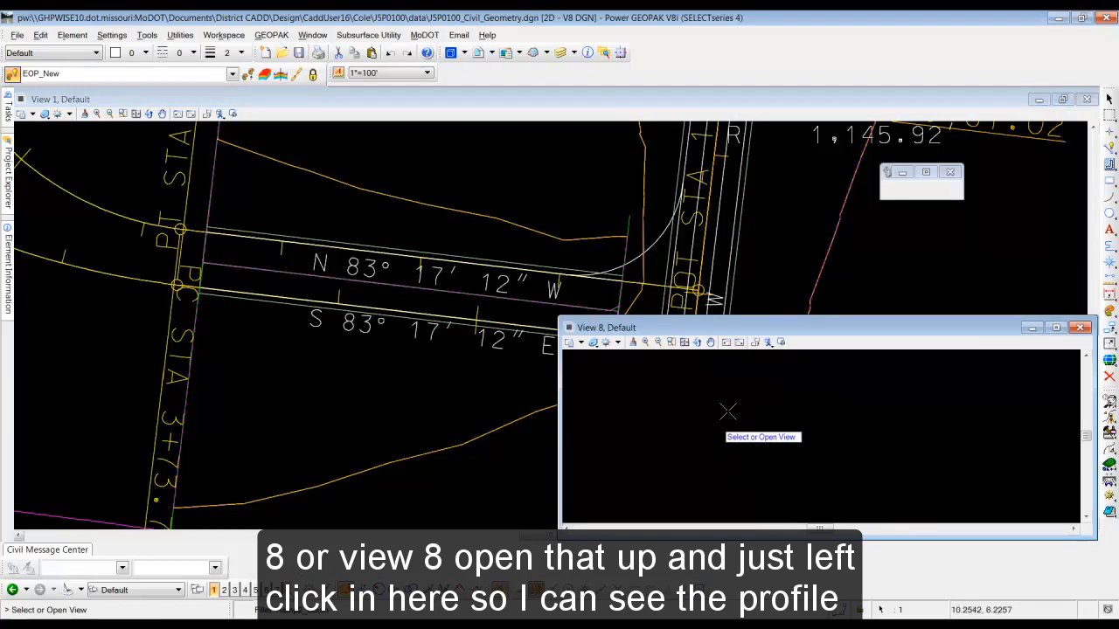
click(783, 436)
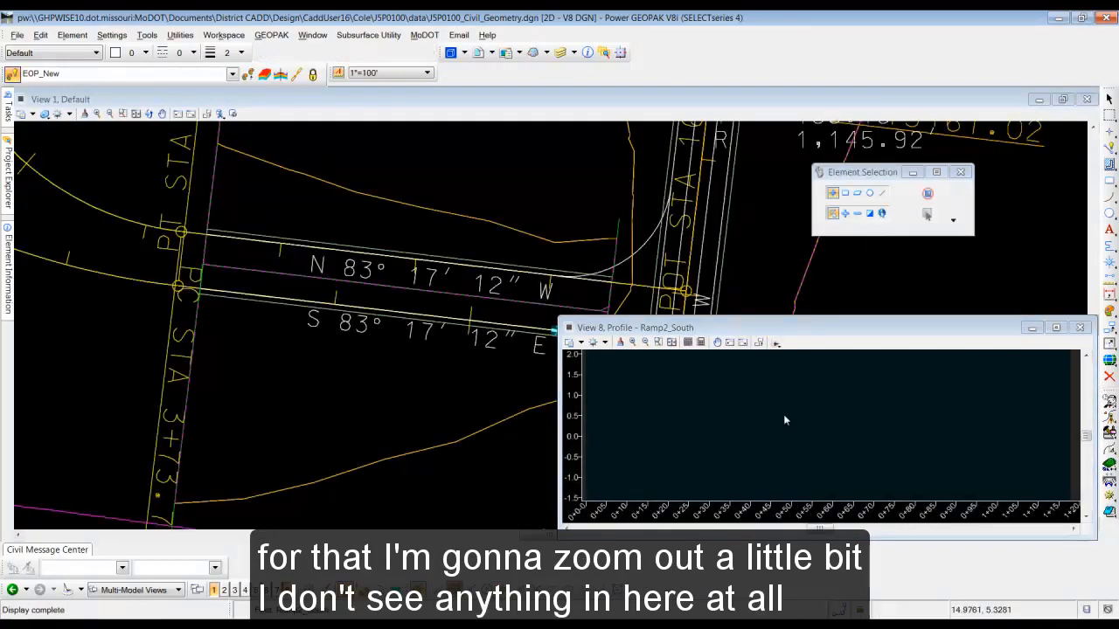
scroll(802, 425, down, 3)
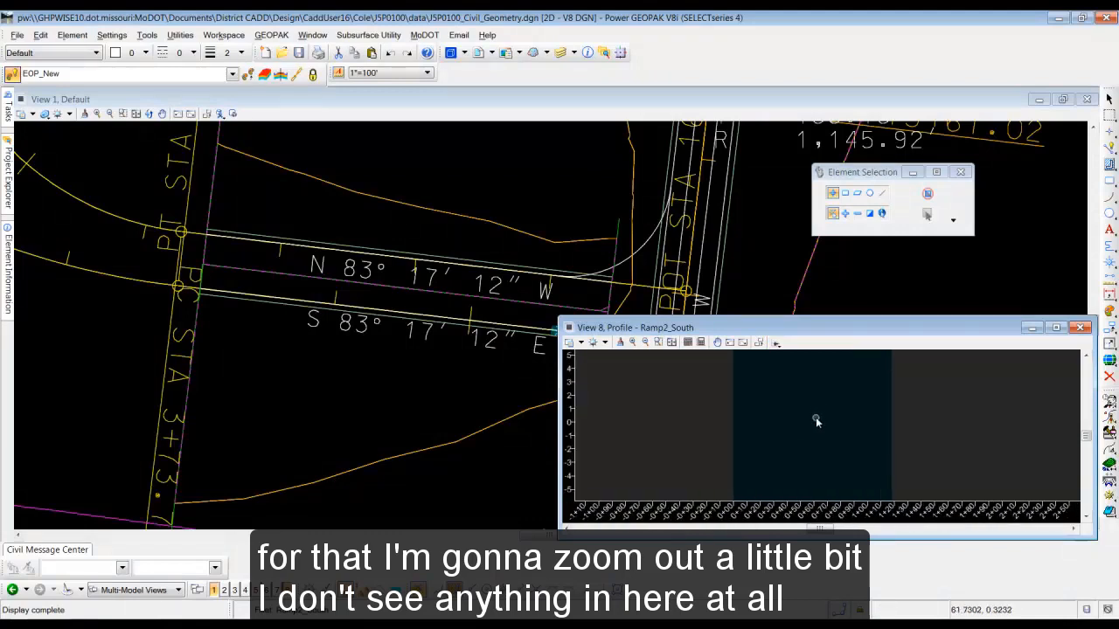
scroll(810, 418, up, 2)
scroll(810, 417, down, 1)
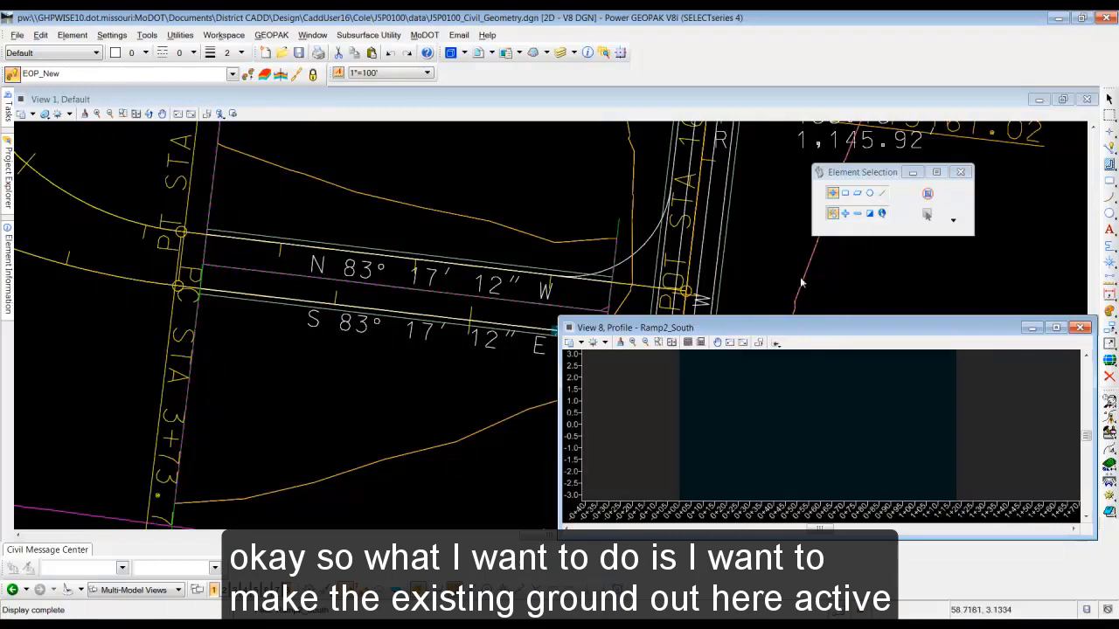
Set the magenta existing-ground terrain model active and fit the Ramp2_South profile view to the ground line
scroll(72, 485, down, 1)
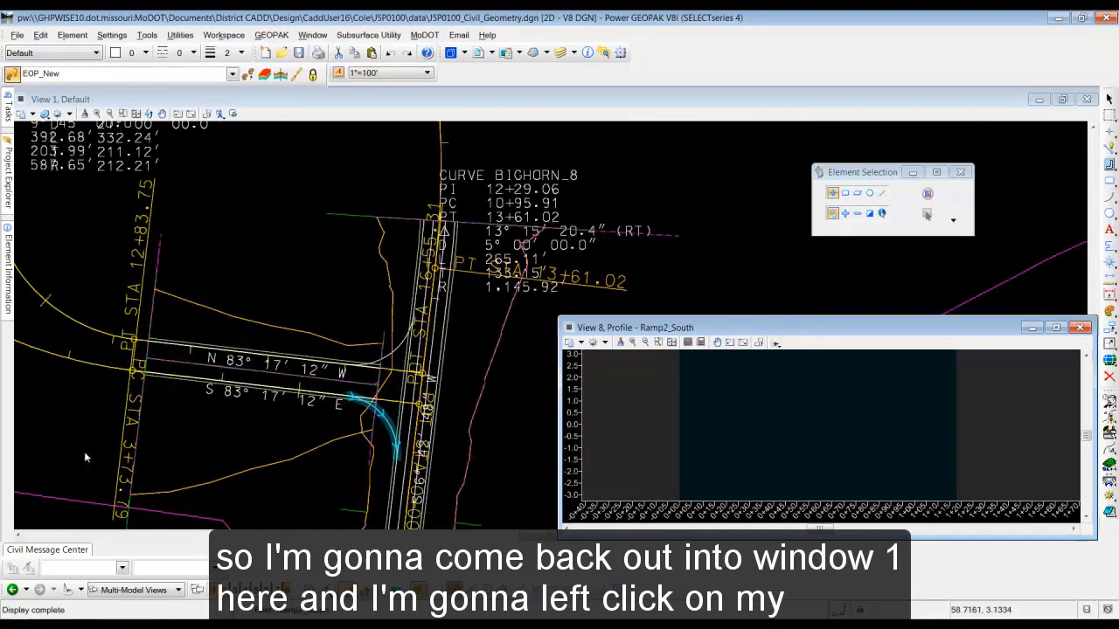
click(49, 497)
click(49, 501)
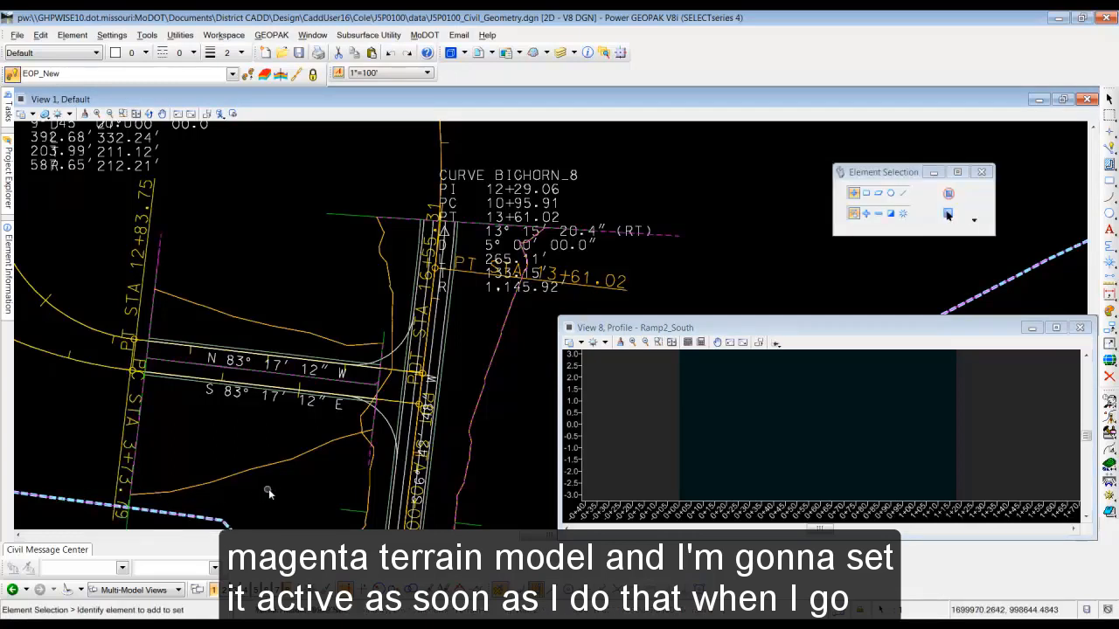
click(665, 330)
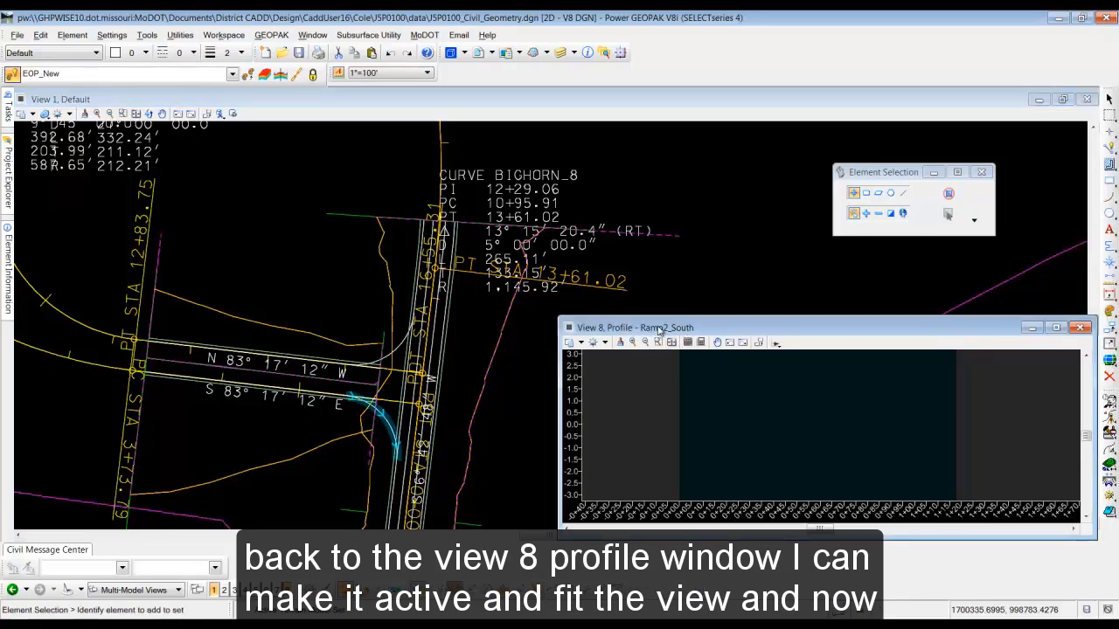
click(672, 343)
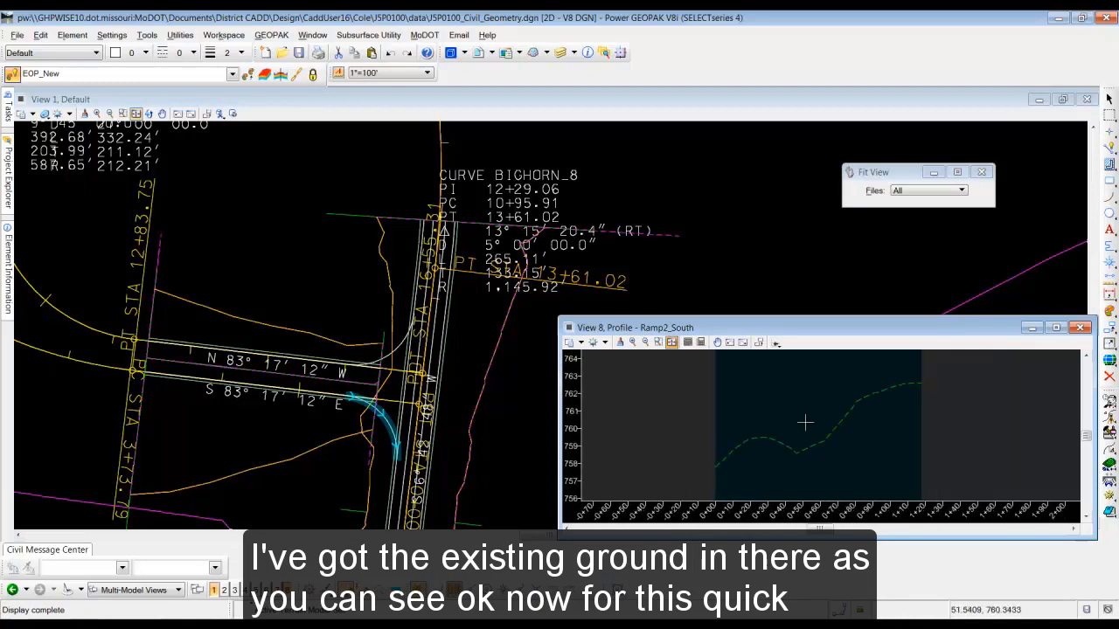
scroll(809, 417, down, 3)
click(1086, 357)
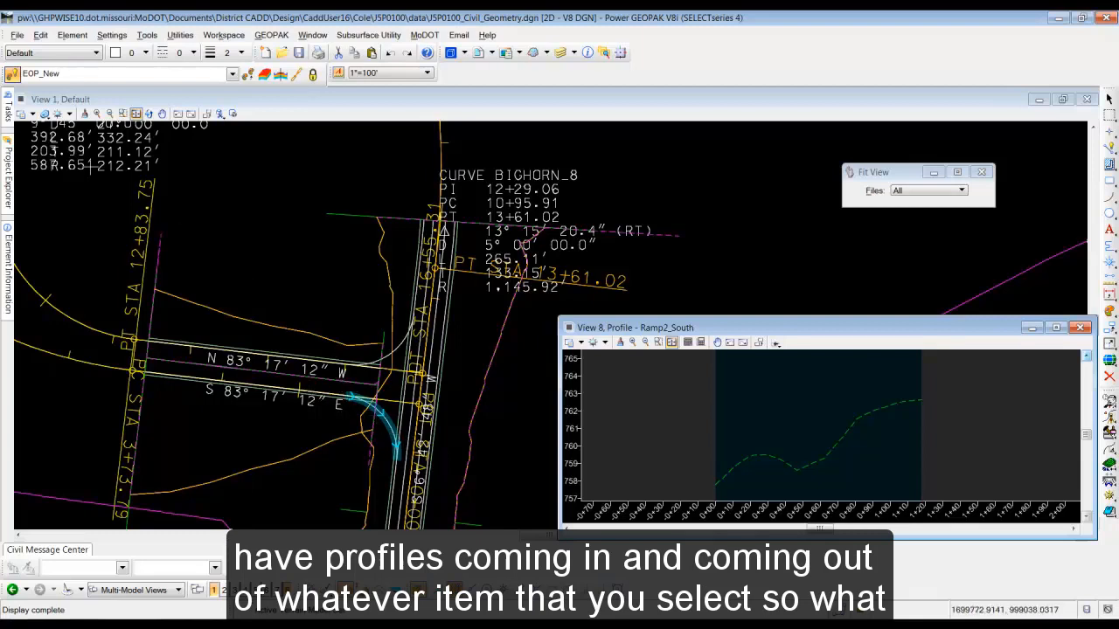
Project the extended edge-of-pavement profiles onto the Ramp2_South arc, about 209 feet back along Ramp2 and ahead along BigHorn
mouse_move(11, 119)
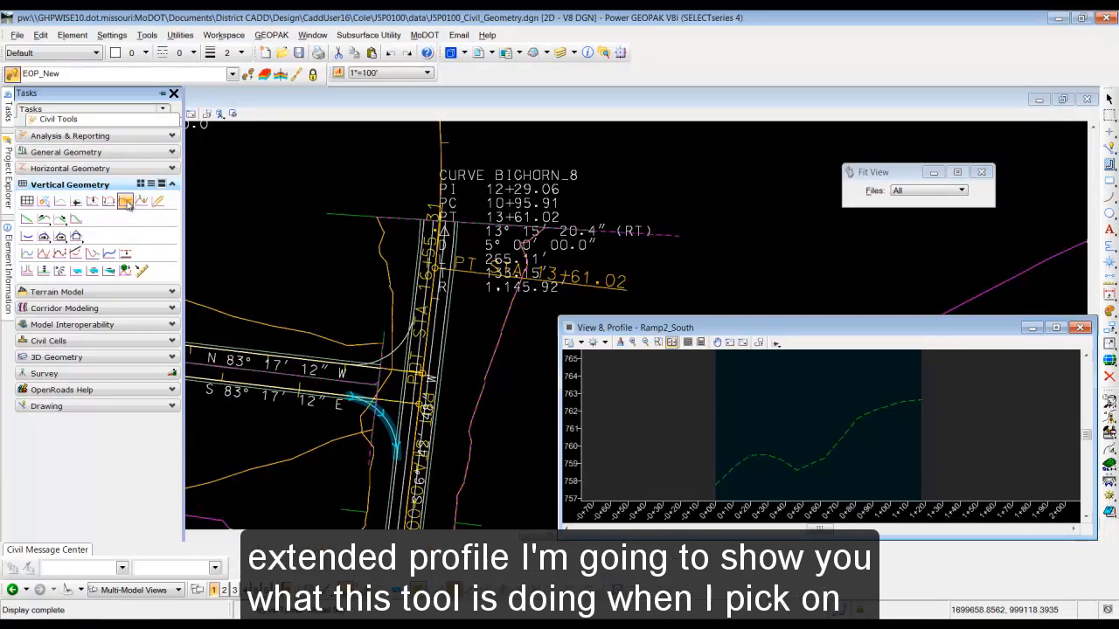
click(126, 203)
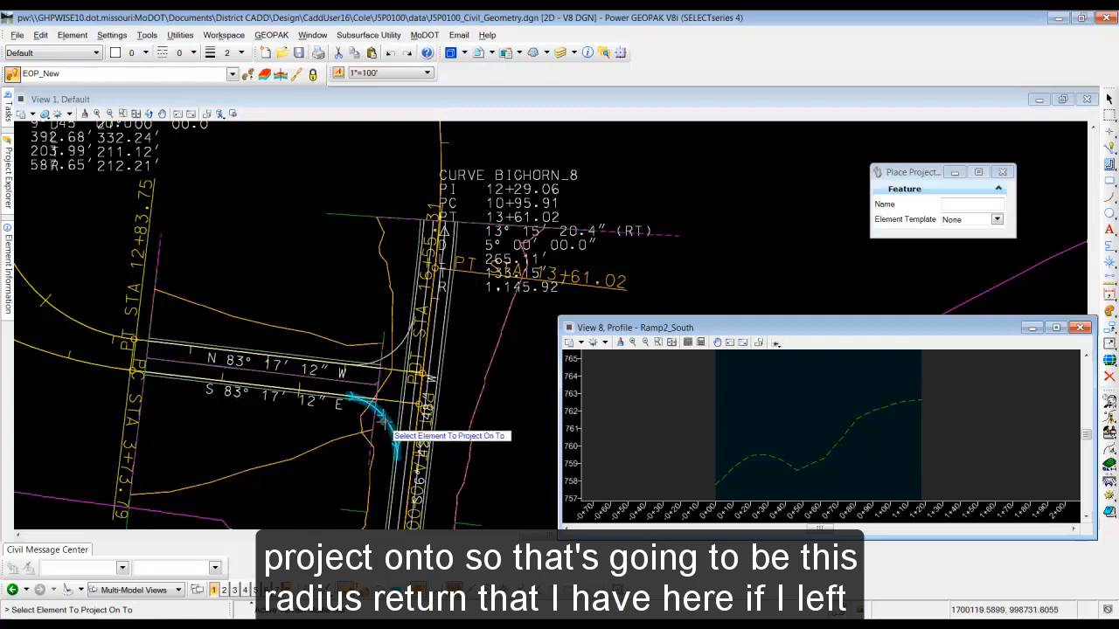
click(382, 421)
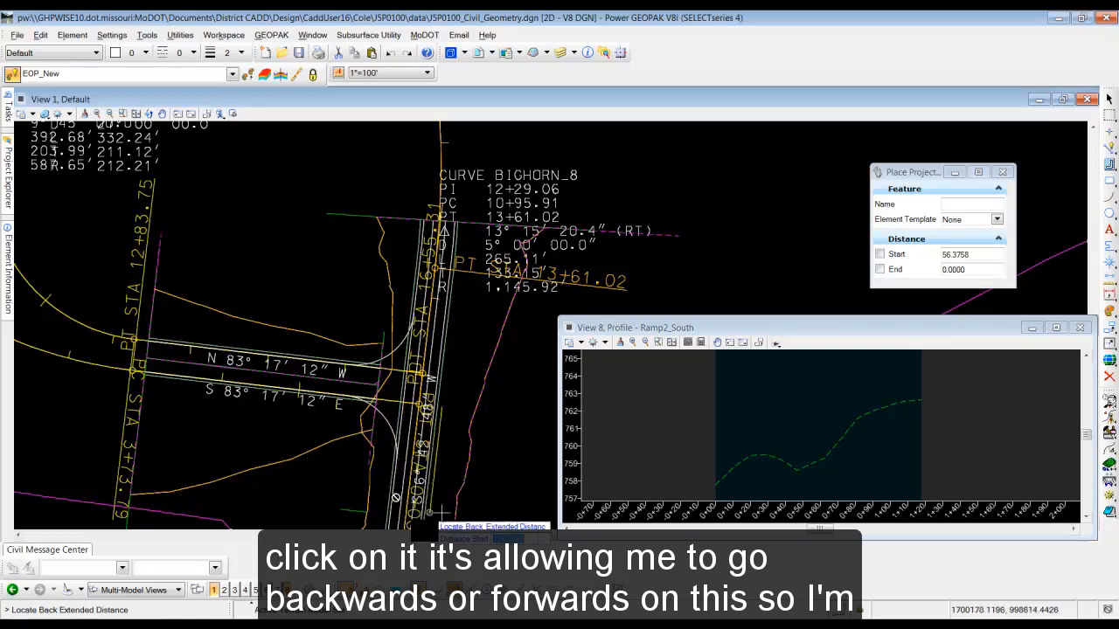
click(179, 407)
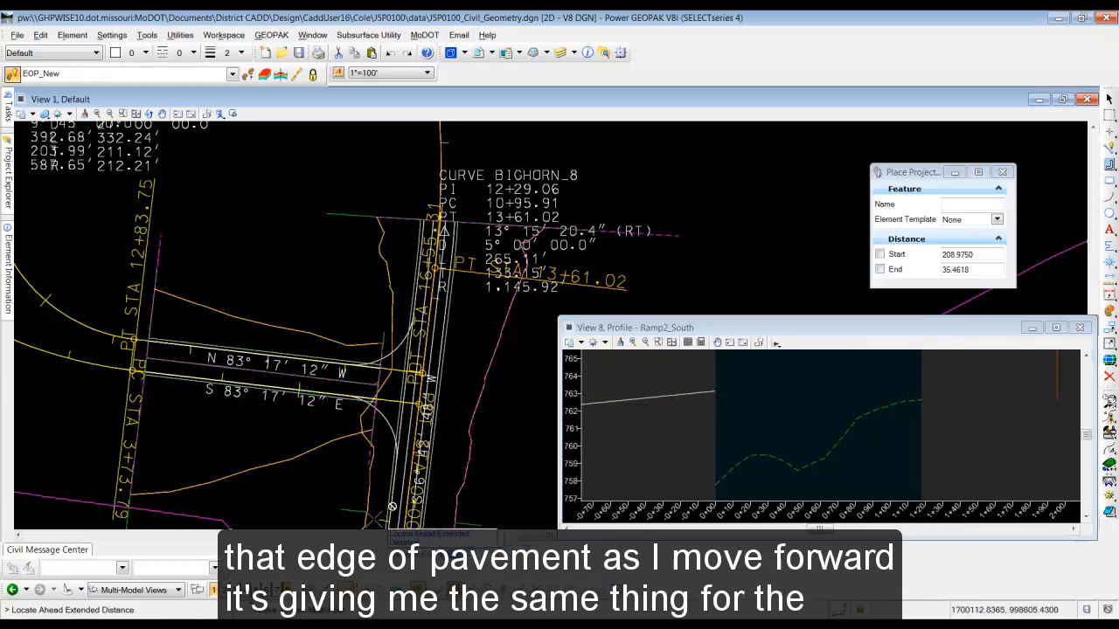
click(307, 516)
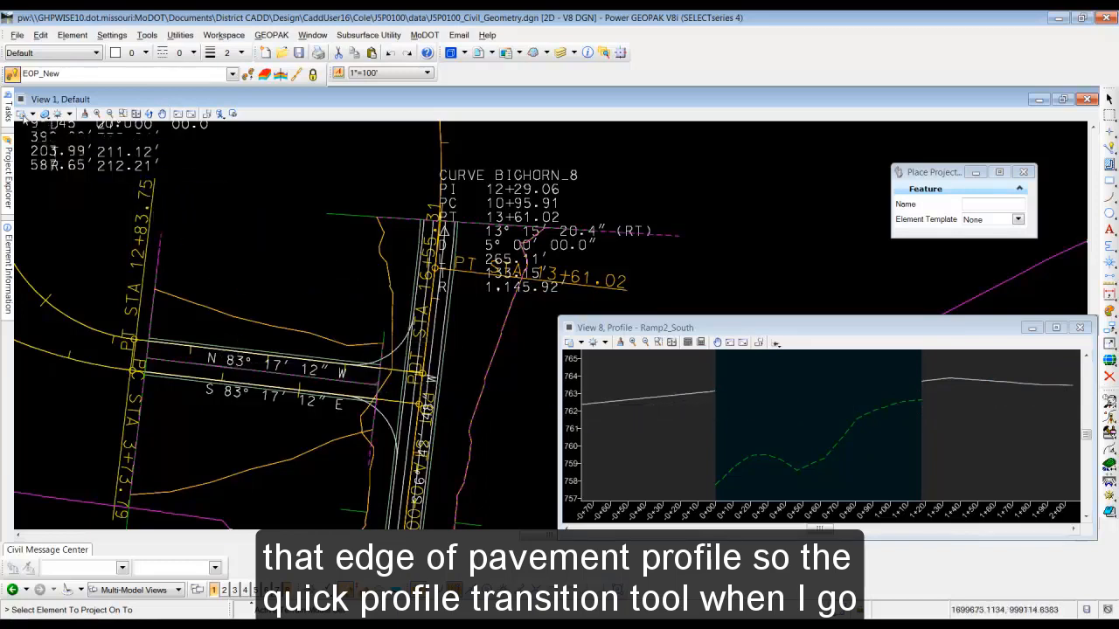
Create a Parabolic Quick Profile Transition named SouthPR on the Ramp2_South arc between the adjoining edge-of-pavement profiles
click(7, 110)
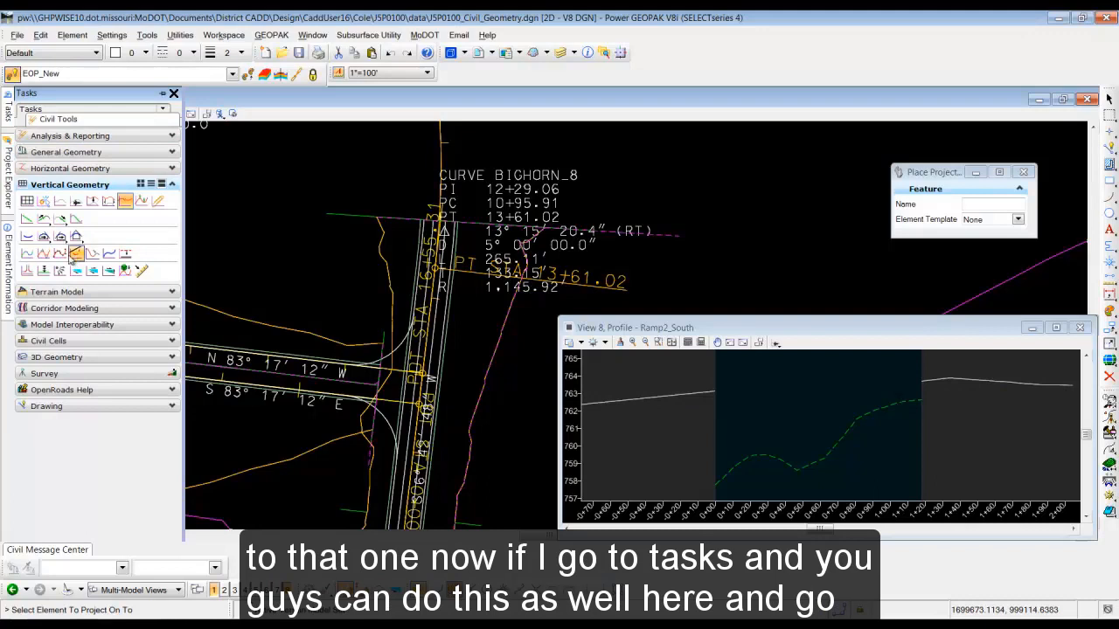
click(27, 270)
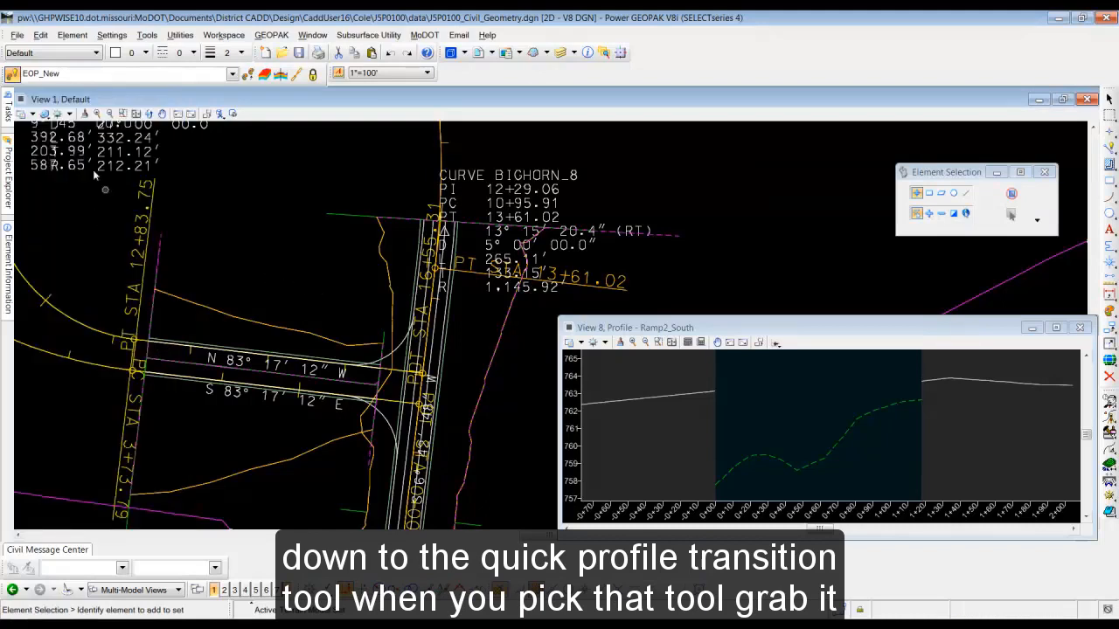
mouse_move(7, 110)
click(43, 236)
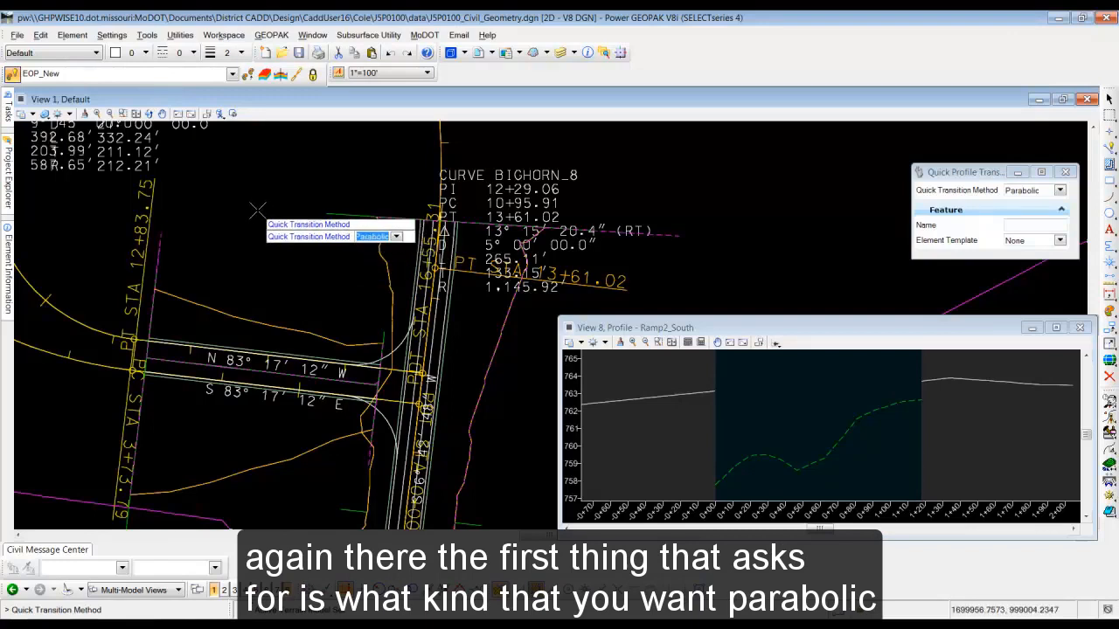
click(1060, 190)
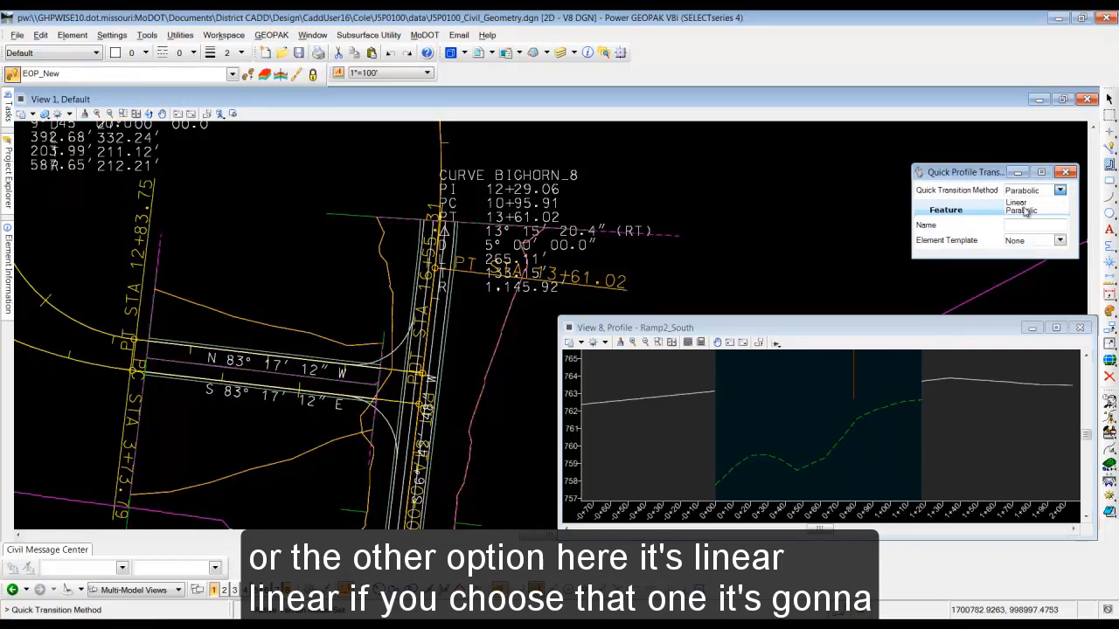
click(1019, 211)
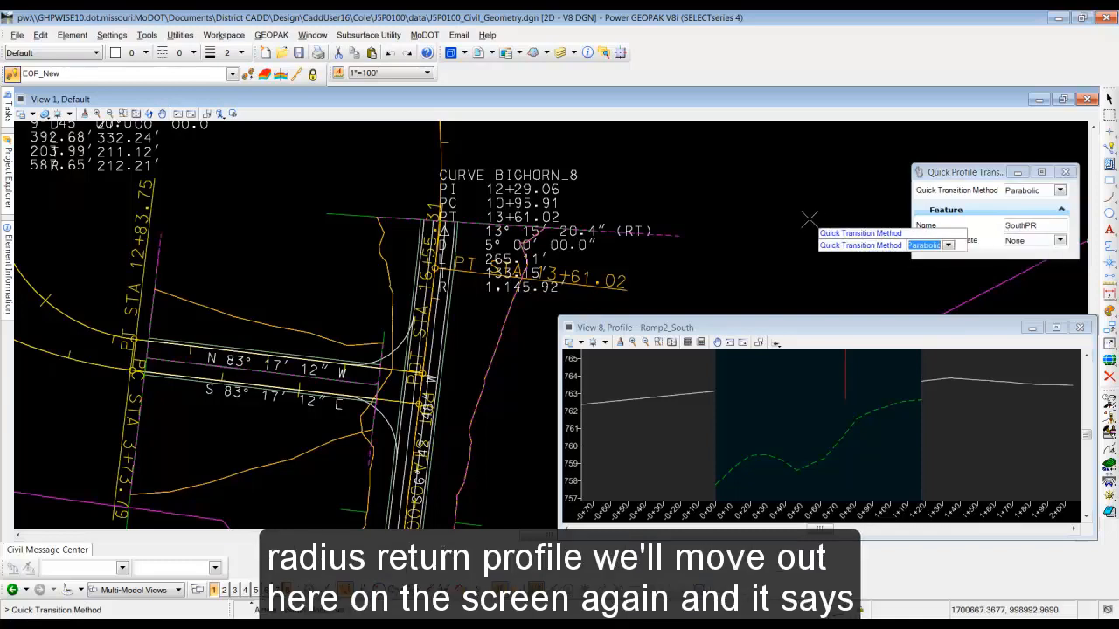
click(244, 231)
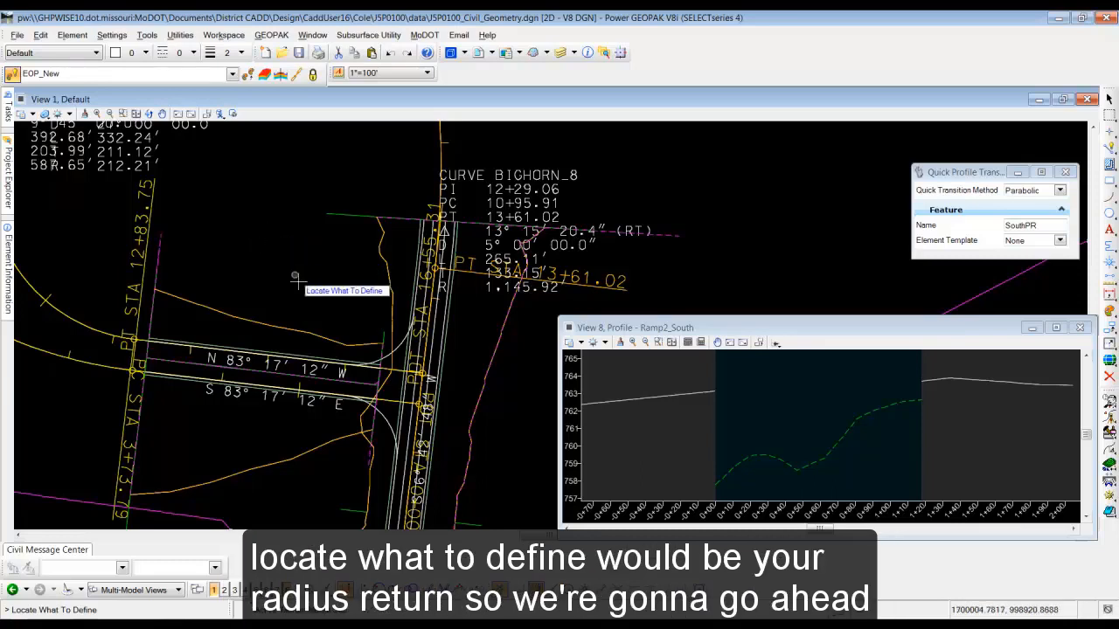
click(389, 423)
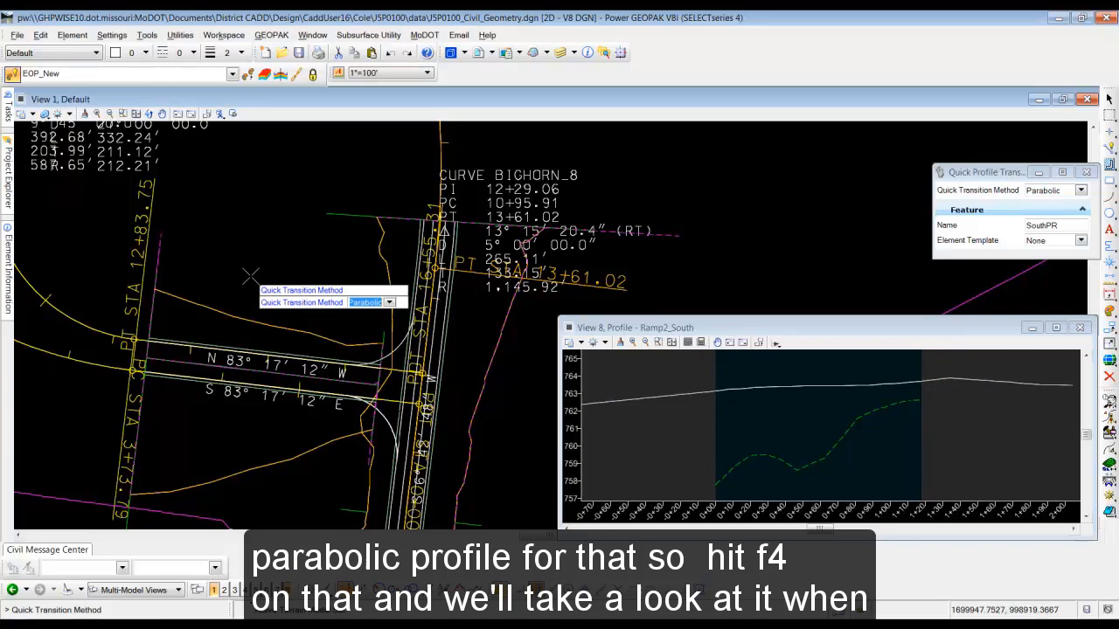
key(Escape)
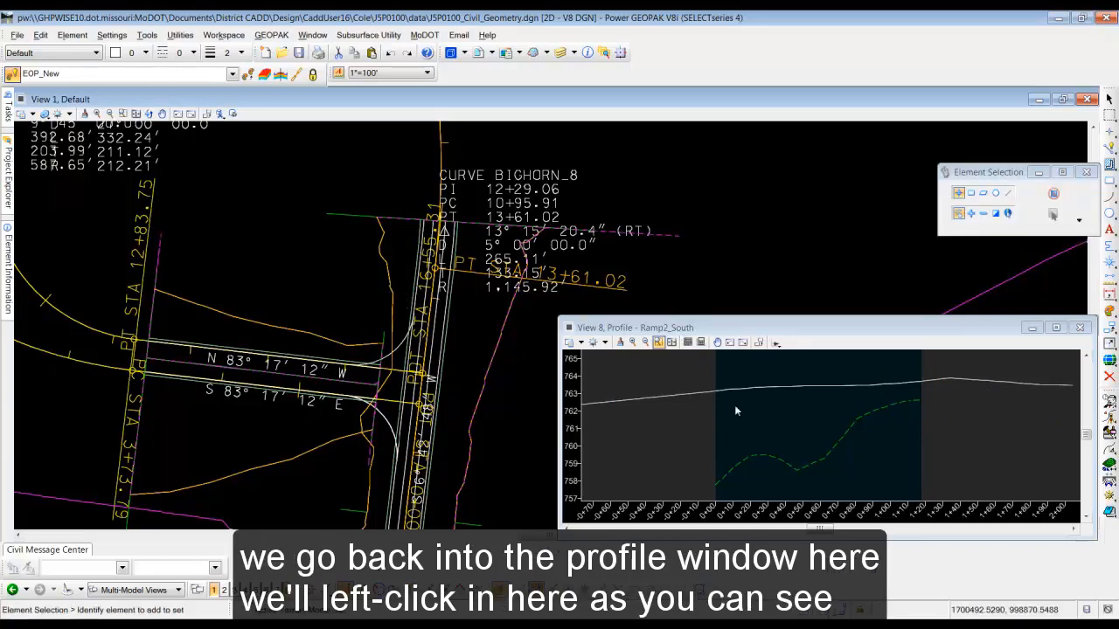
click(768, 399)
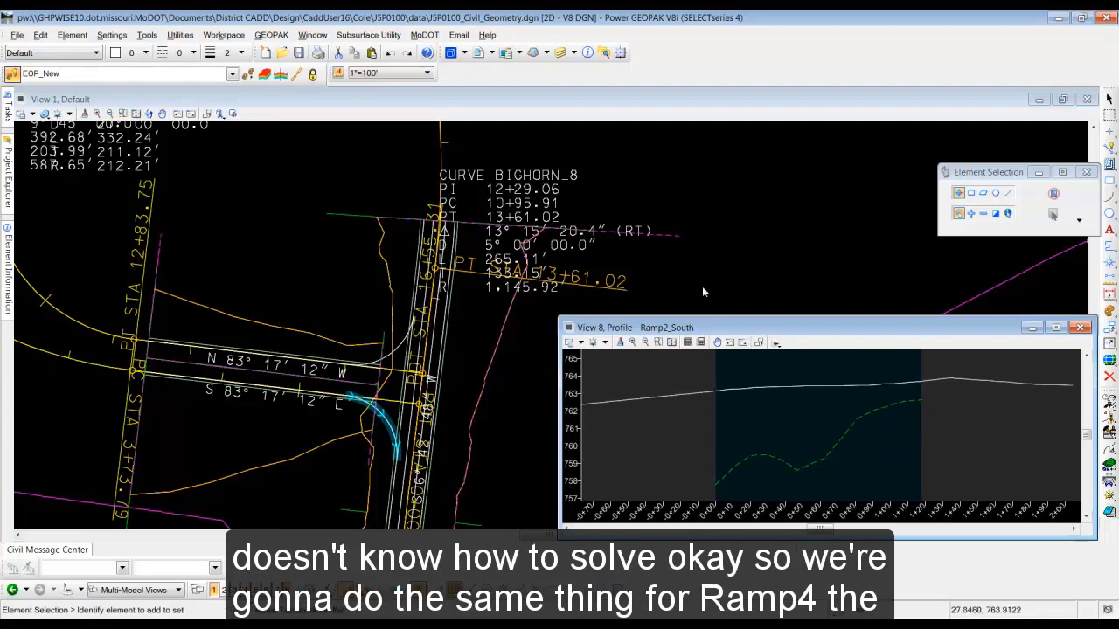
Open the profile model of the Ramp4_North arc in View 8
click(388, 327)
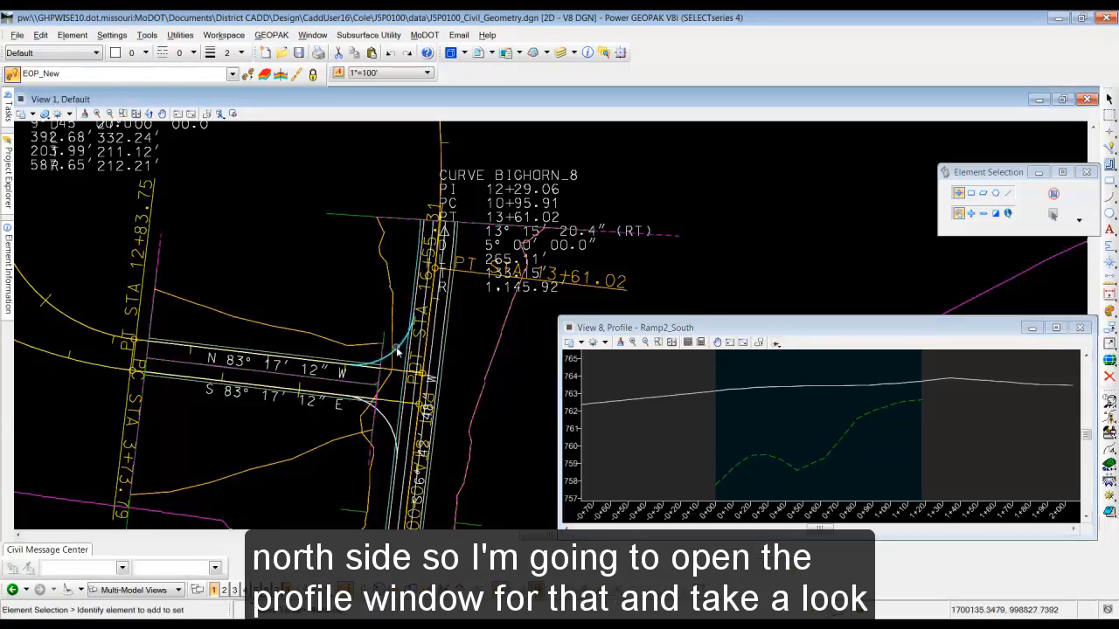
click(400, 351)
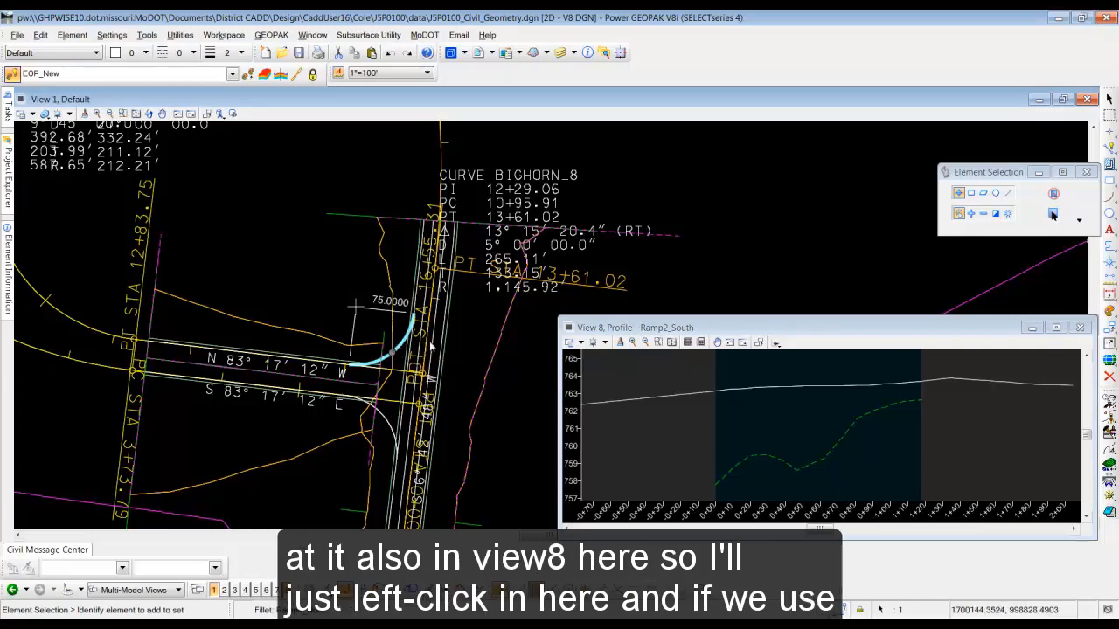
click(1052, 216)
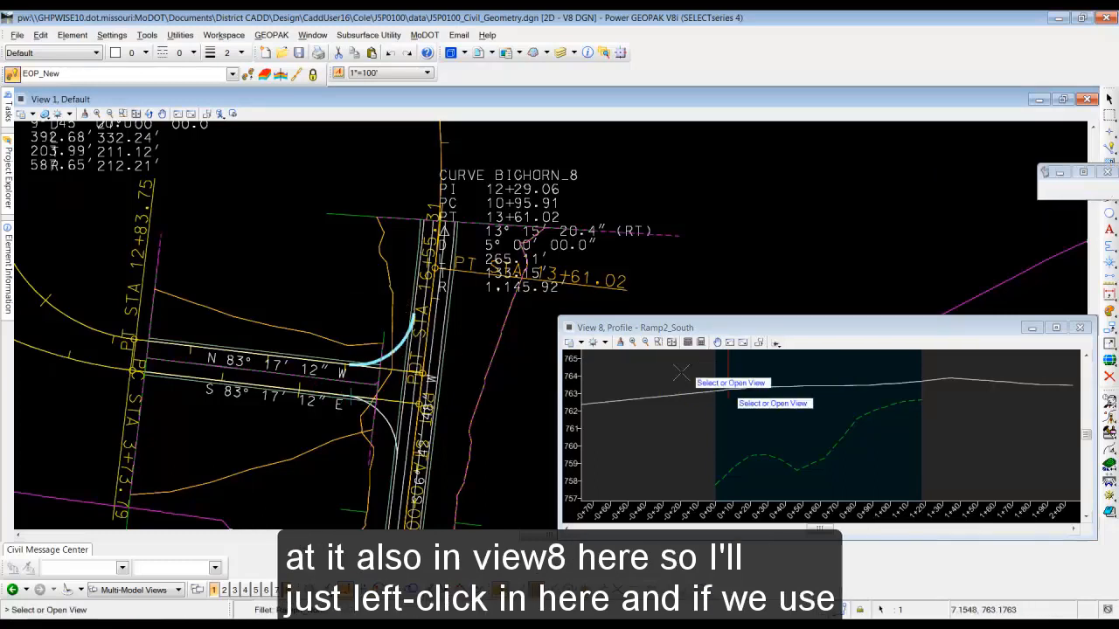
click(769, 428)
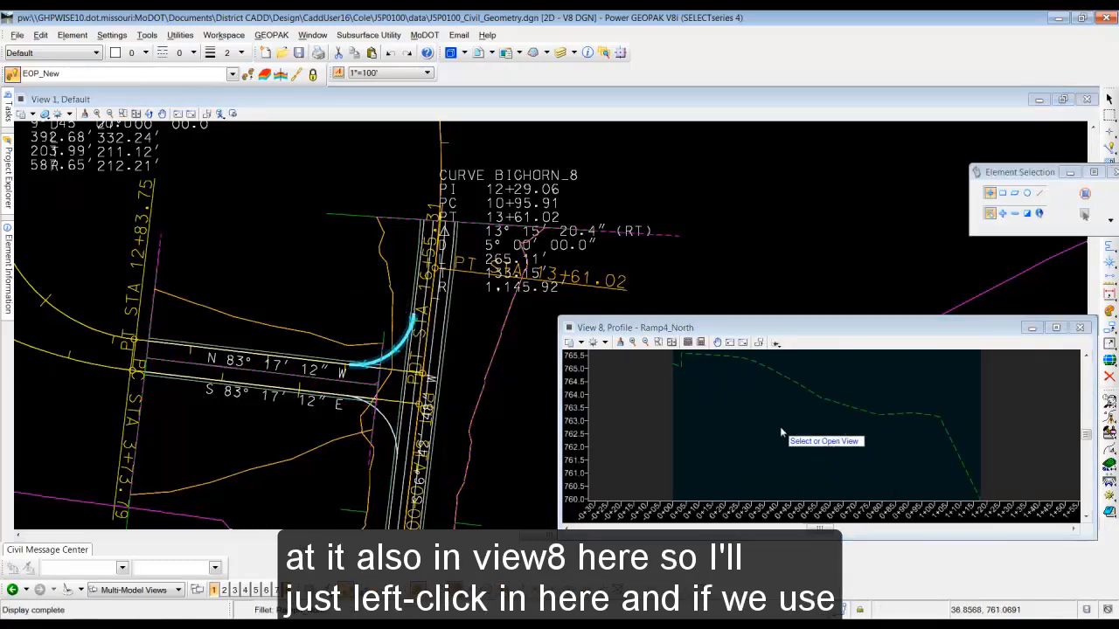
scroll(793, 392, up, 2)
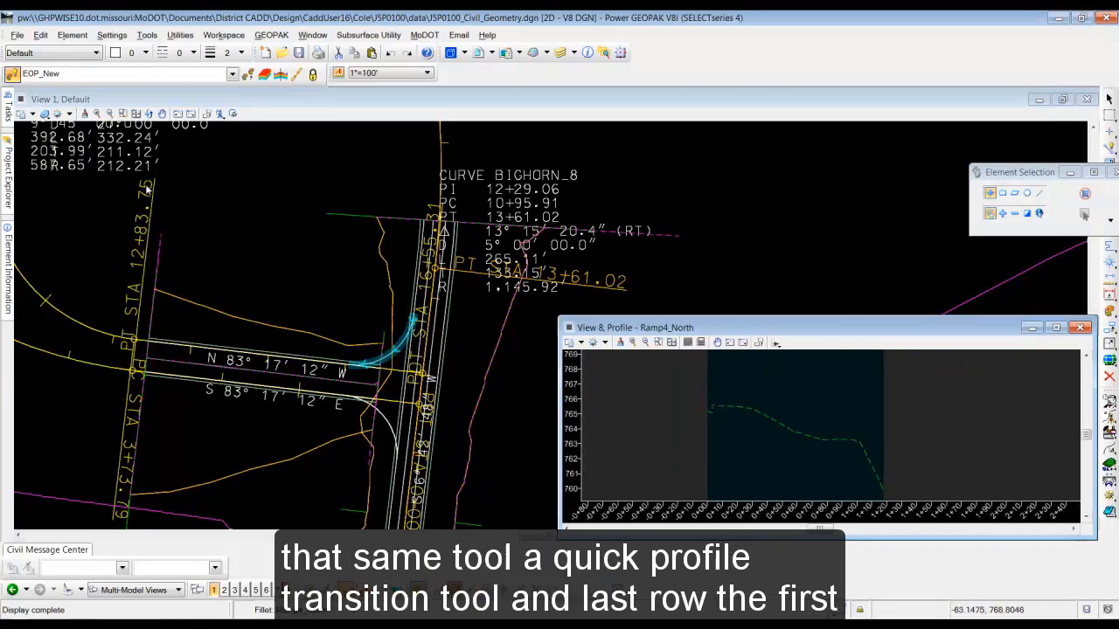
Create a Parabolic Quick Profile Transition named NorthPR on the Ramp4_North arc between the adjoining edge-of-pavement profiles
click(6, 101)
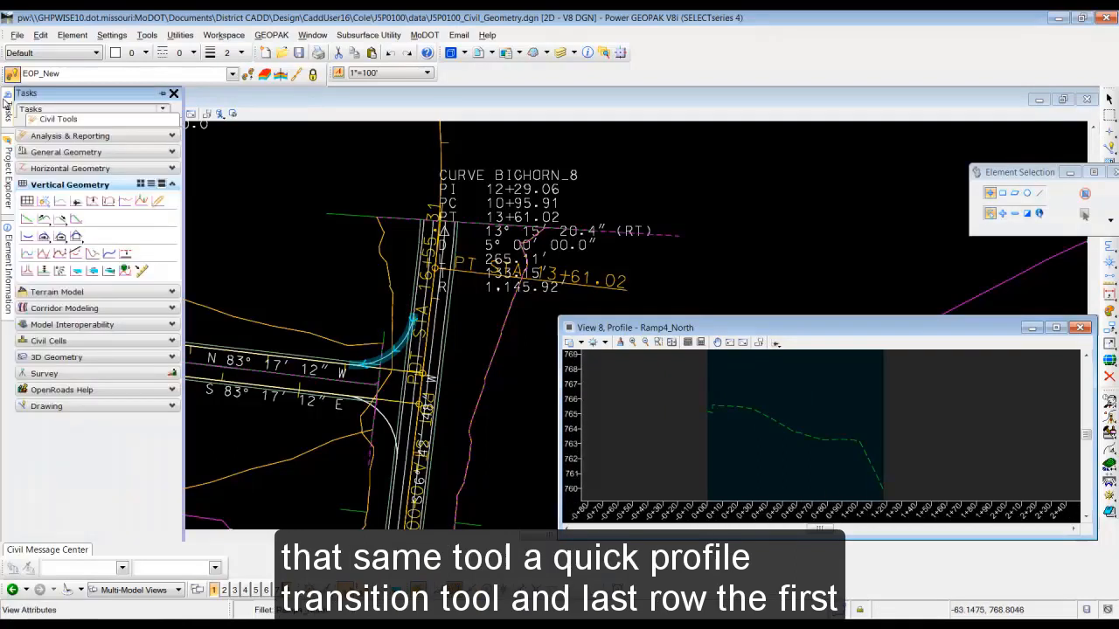
click(27, 272)
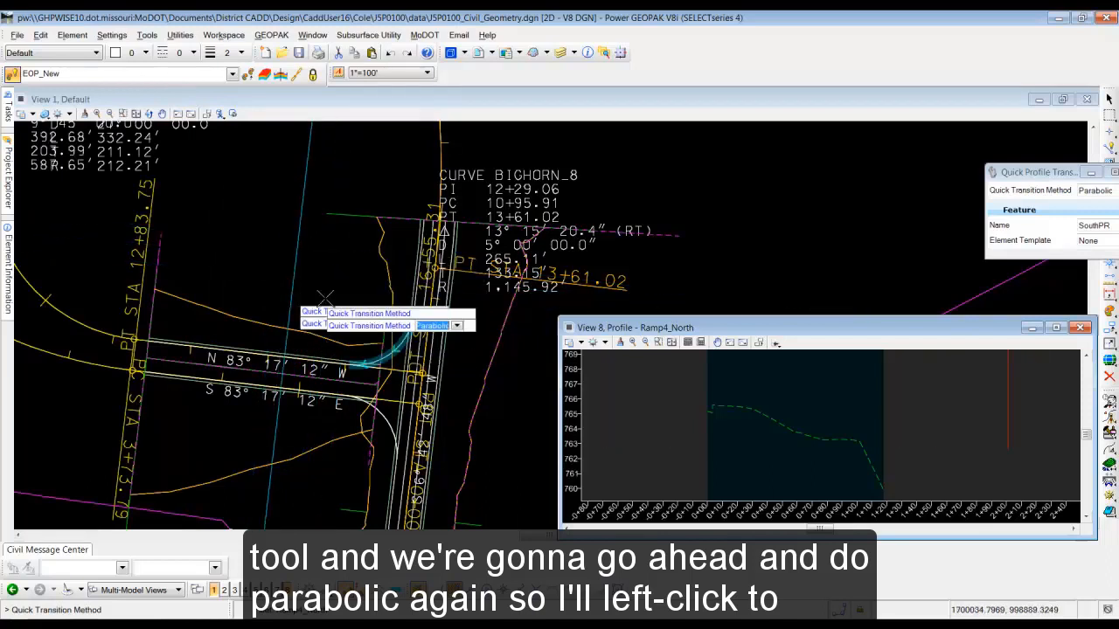
click(292, 253)
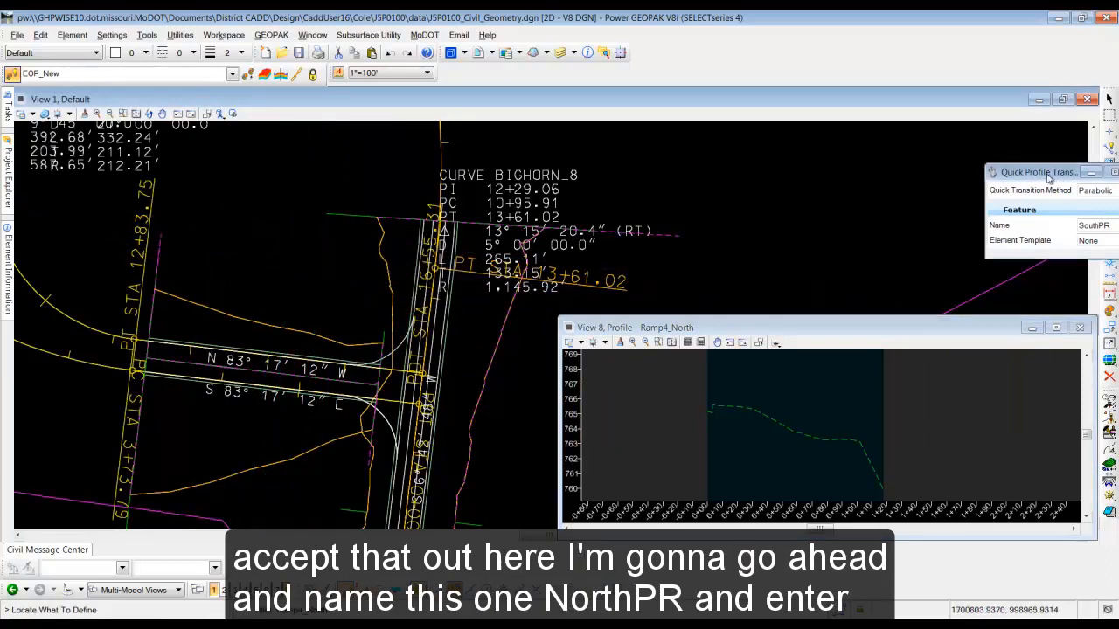
drag(1049, 178, 735, 190)
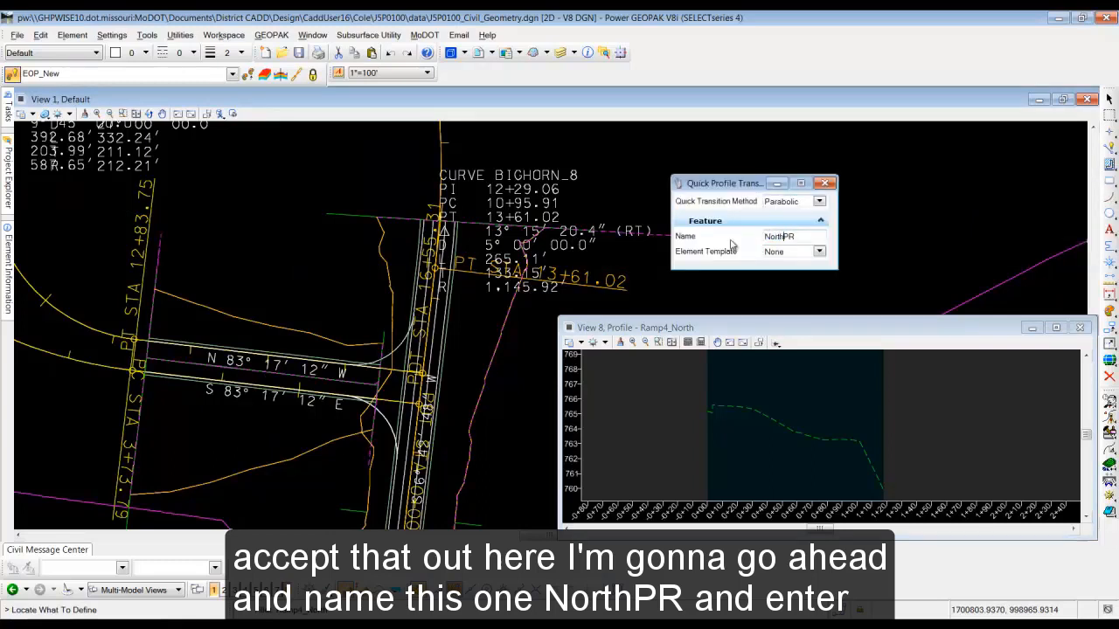
text(NorthPR)
key(Return)
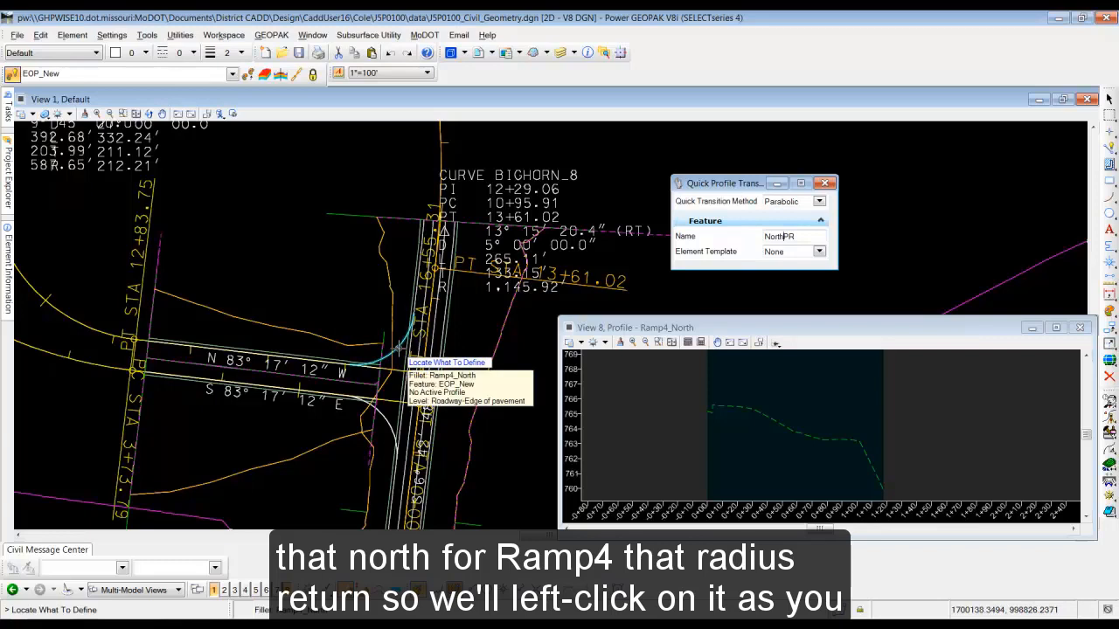
click(408, 354)
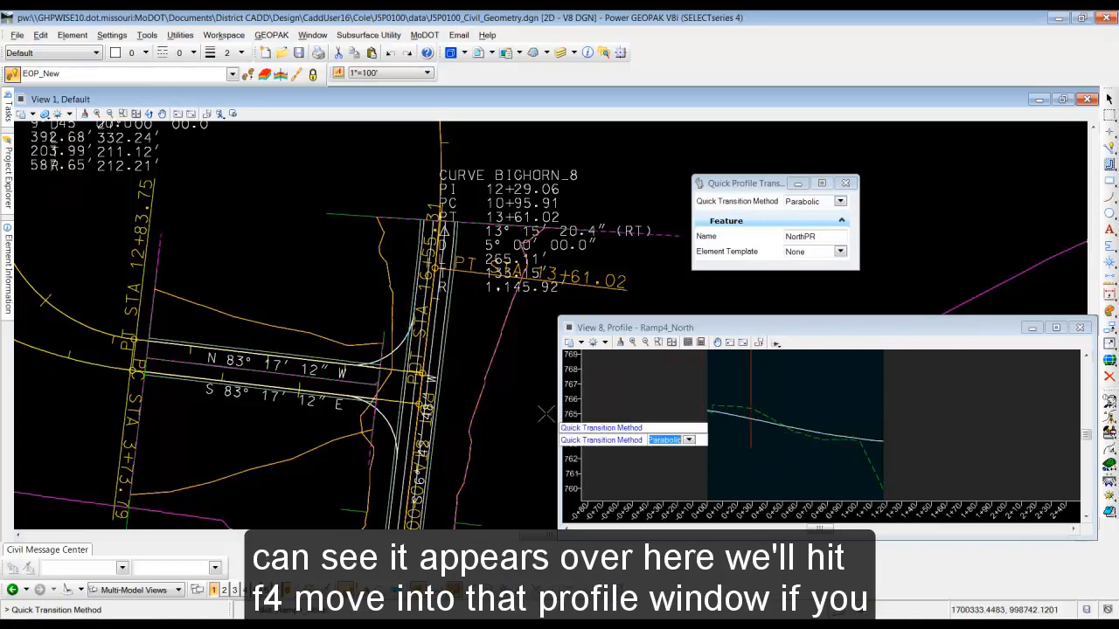
click(463, 393)
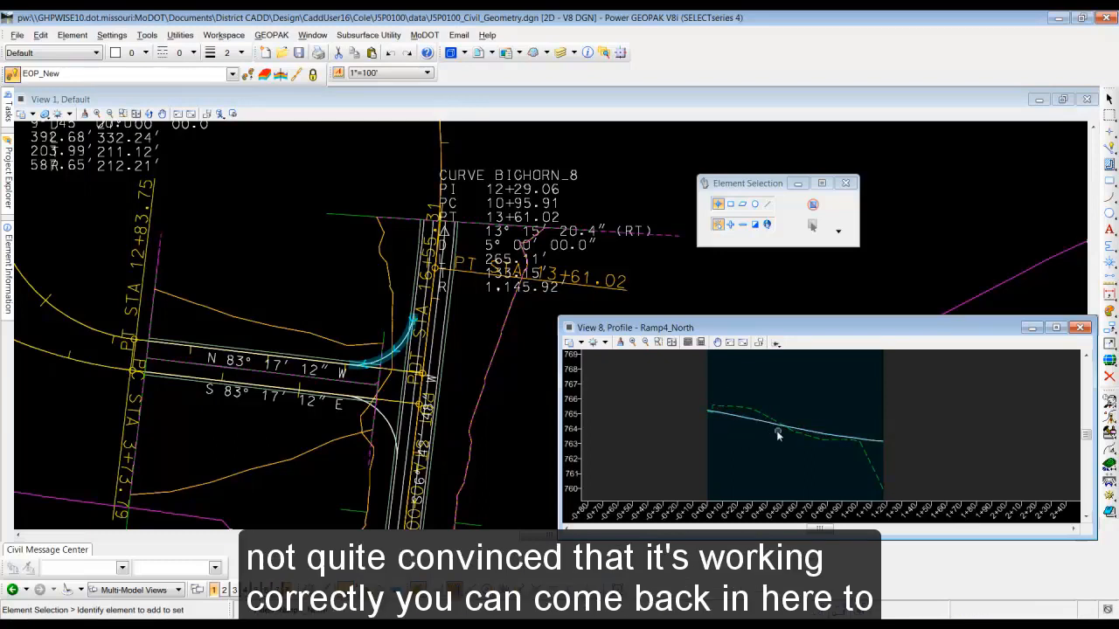
Project the extended edge-of-pavement profiles onto the Ramp4_North arc, back along BigHorn and ahead along Ramp4, and check the tie-ins in View 8
mouse_move(8, 116)
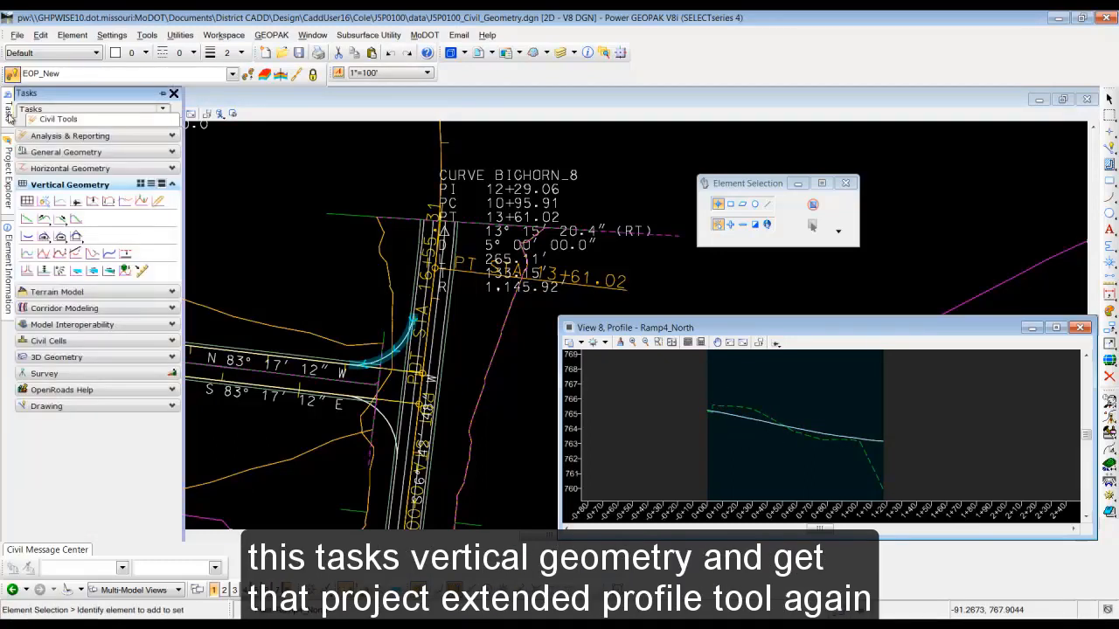
click(126, 203)
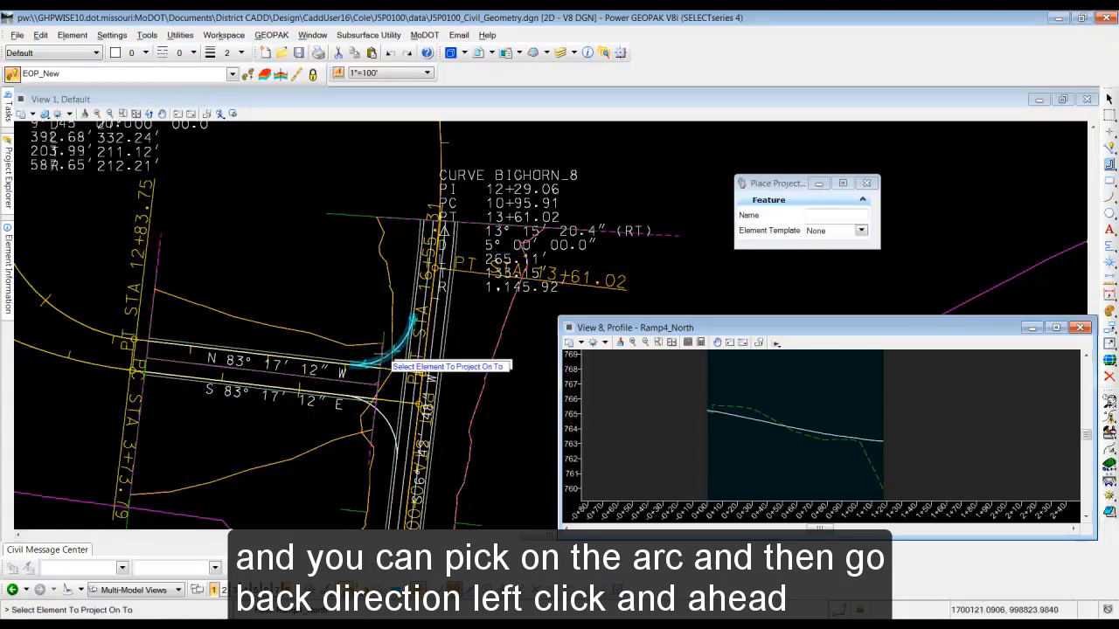
click(381, 366)
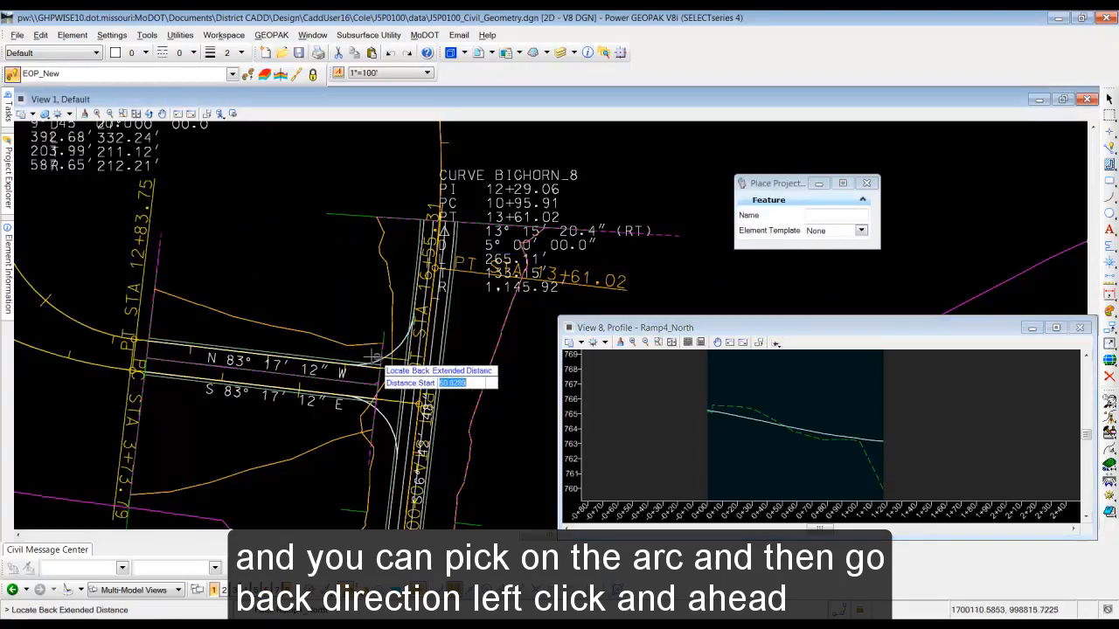
click(361, 172)
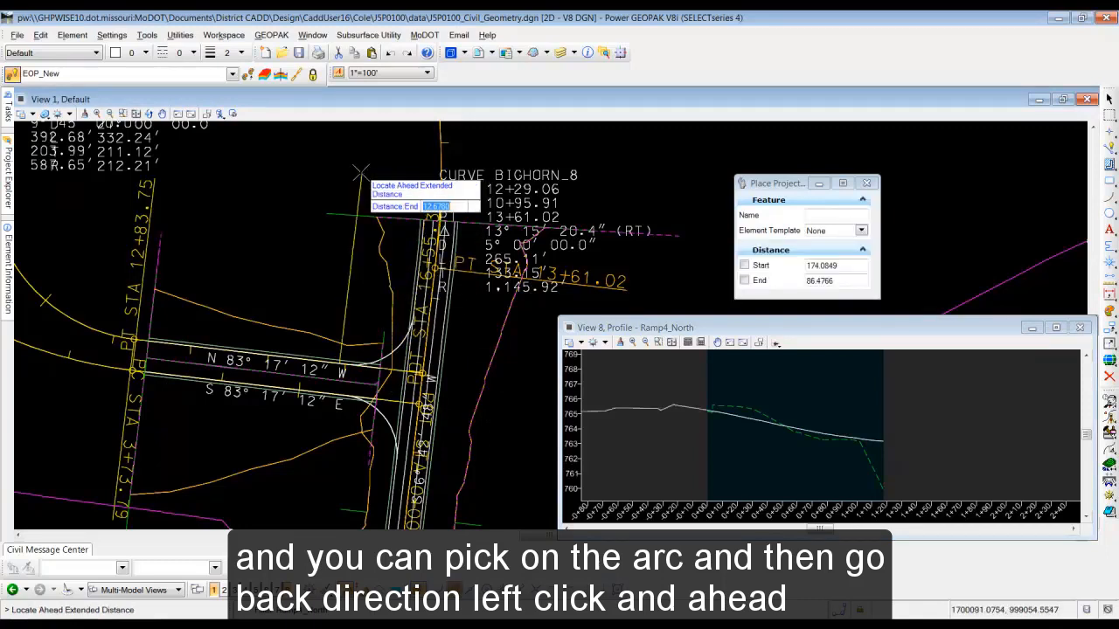
click(210, 240)
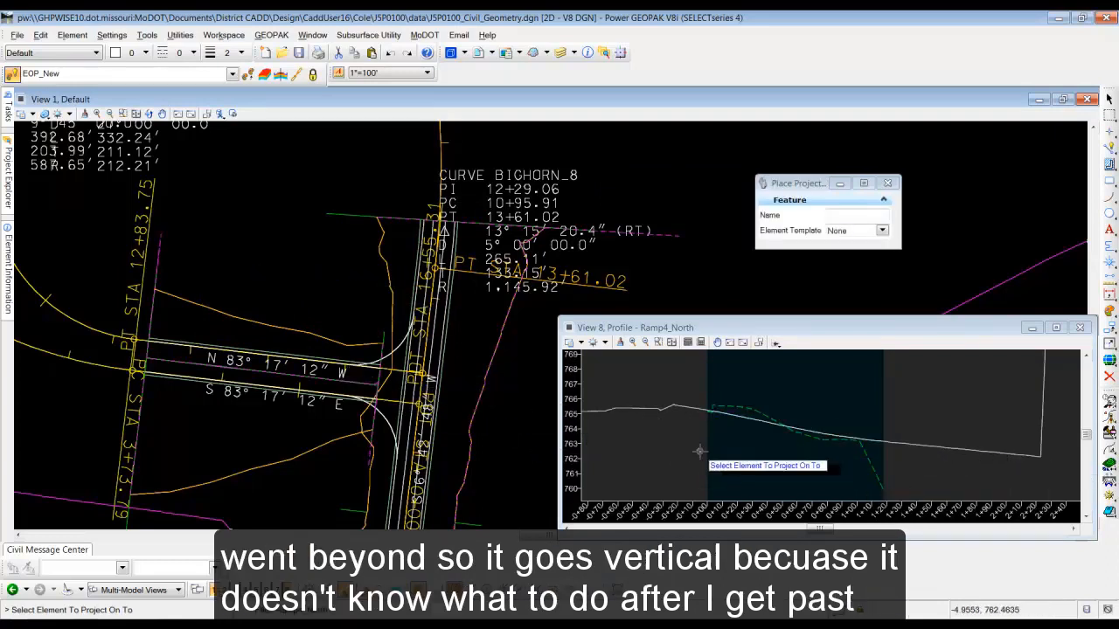
scroll(699, 433, down, 5)
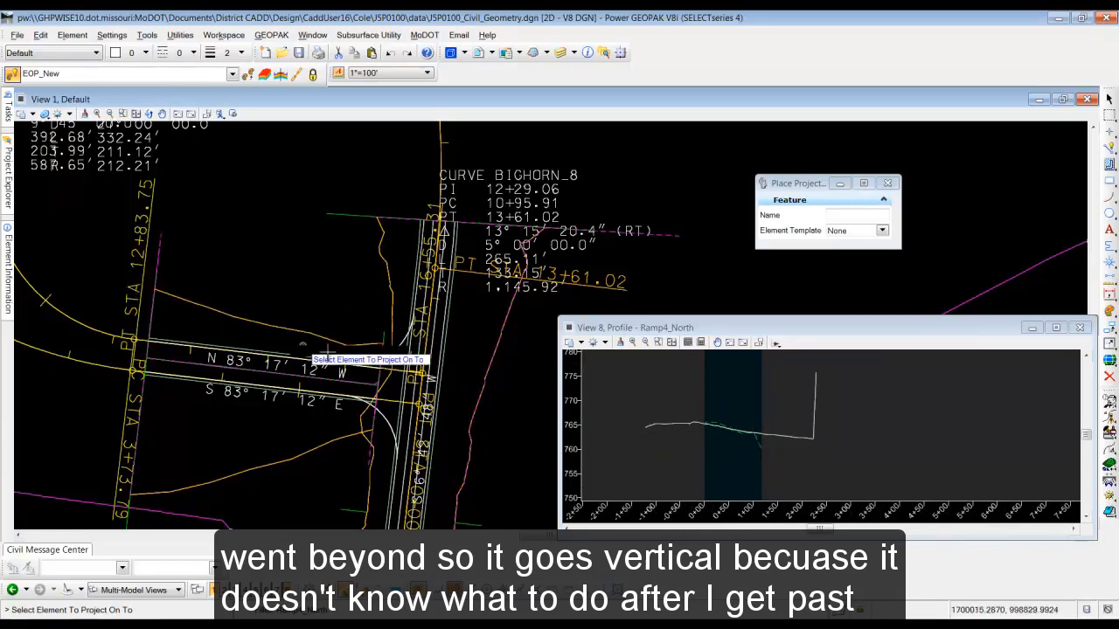
scroll(748, 442, down, 3)
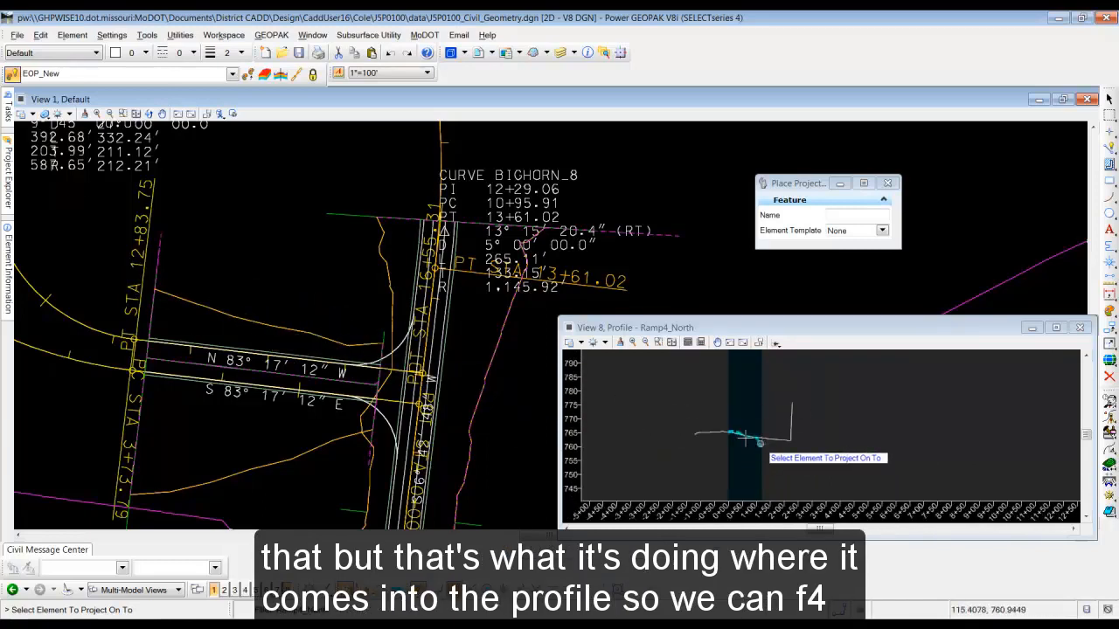
scroll(748, 441, up, 8)
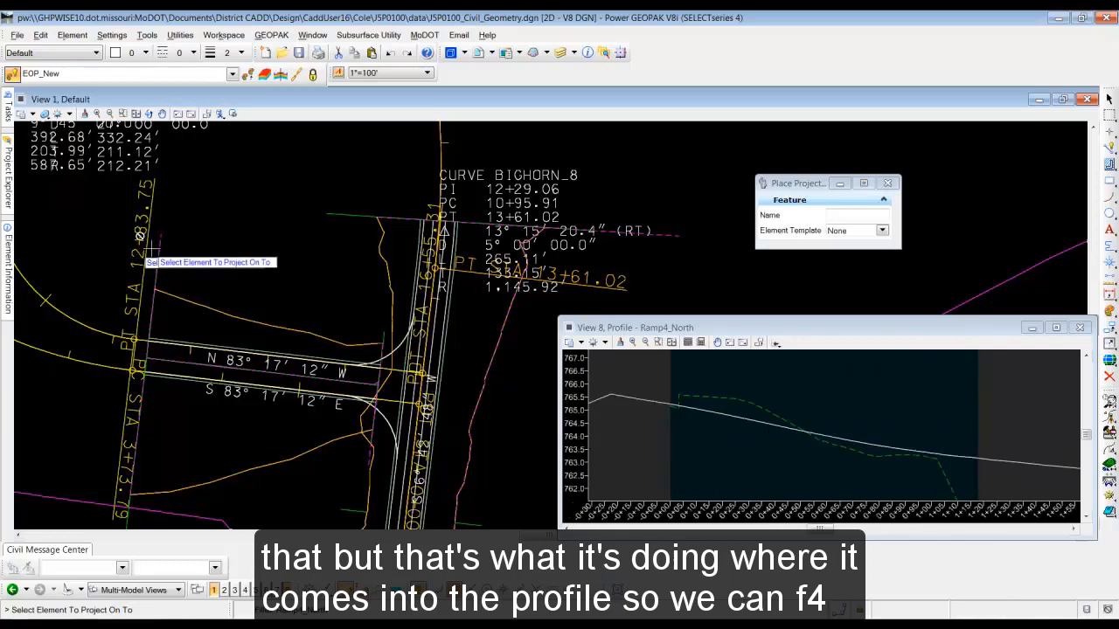
key(Escape)
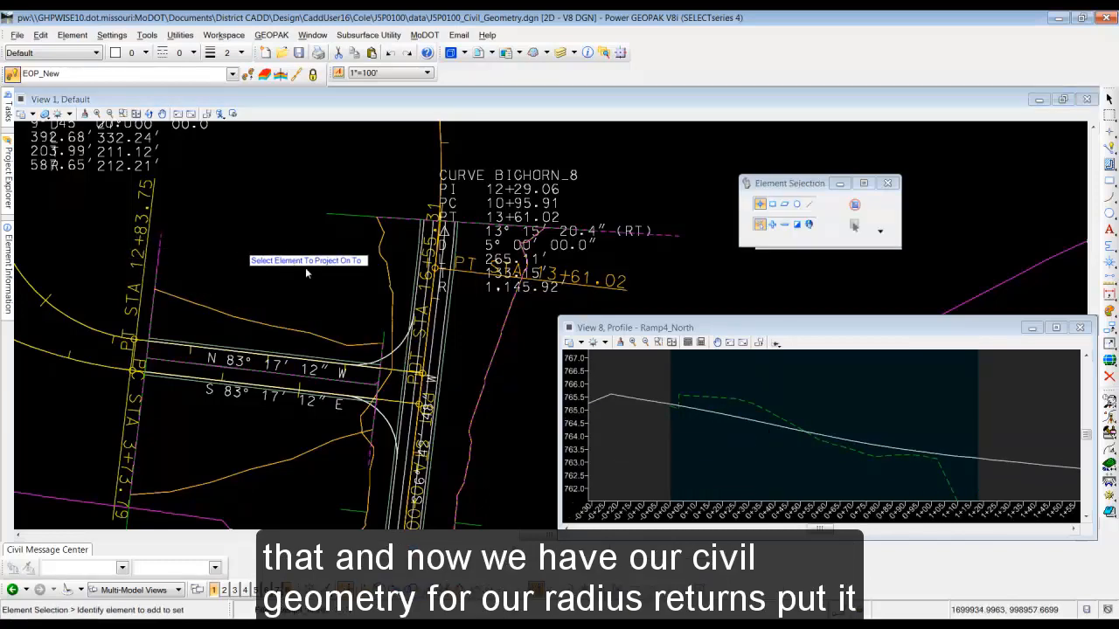